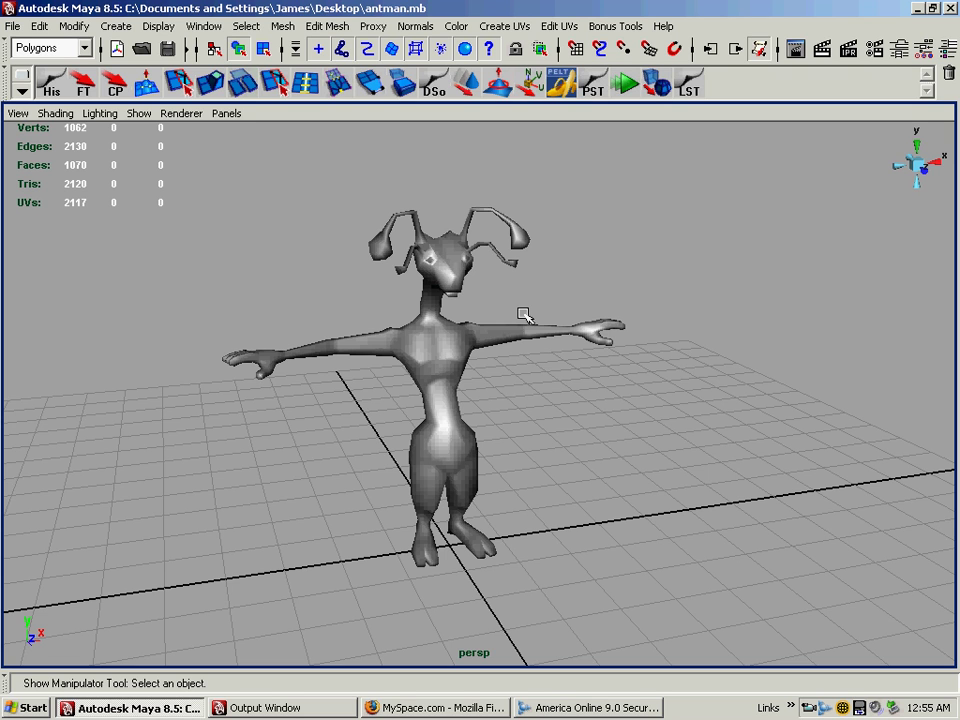
# Step: Tumble, pan and dolly around the smooth-shaded ant to view it from several angles
pyautogui.keyDown('alt'); pyautogui.moveTo(506, 330); pyautogui.dragTo(421, 367); pyautogui.keyUp('alt')
pyautogui.keyDown('alt'); pyautogui.moveTo(421, 367); pyautogui.dragTo(514, 439, button='right'); pyautogui.keyUp('alt')
pyautogui.keyDown('alt'); pyautogui.moveTo(514, 439); pyautogui.dragTo(671, 384); pyautogui.keyUp('alt')
pyautogui.keyDown('alt'); pyautogui.moveTo(671, 384); pyautogui.dragTo(616, 354, button='right'); pyautogui.keyUp('alt')
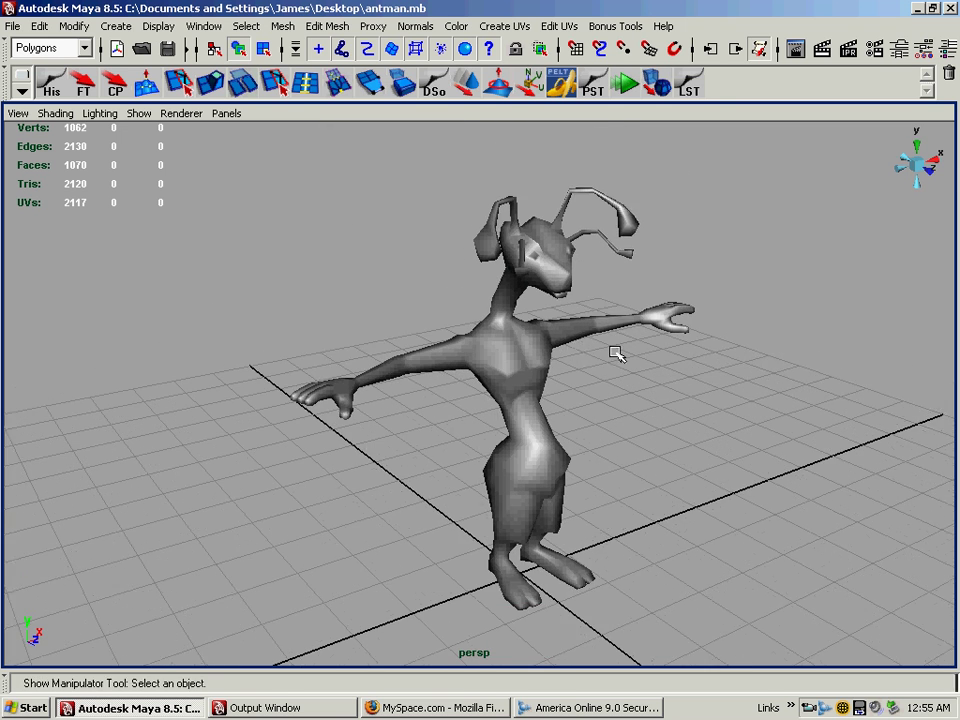
pyautogui.keyDown('alt'); pyautogui.moveTo(616, 354); pyautogui.dragTo(537, 346, button='middle'); pyautogui.keyUp('alt')
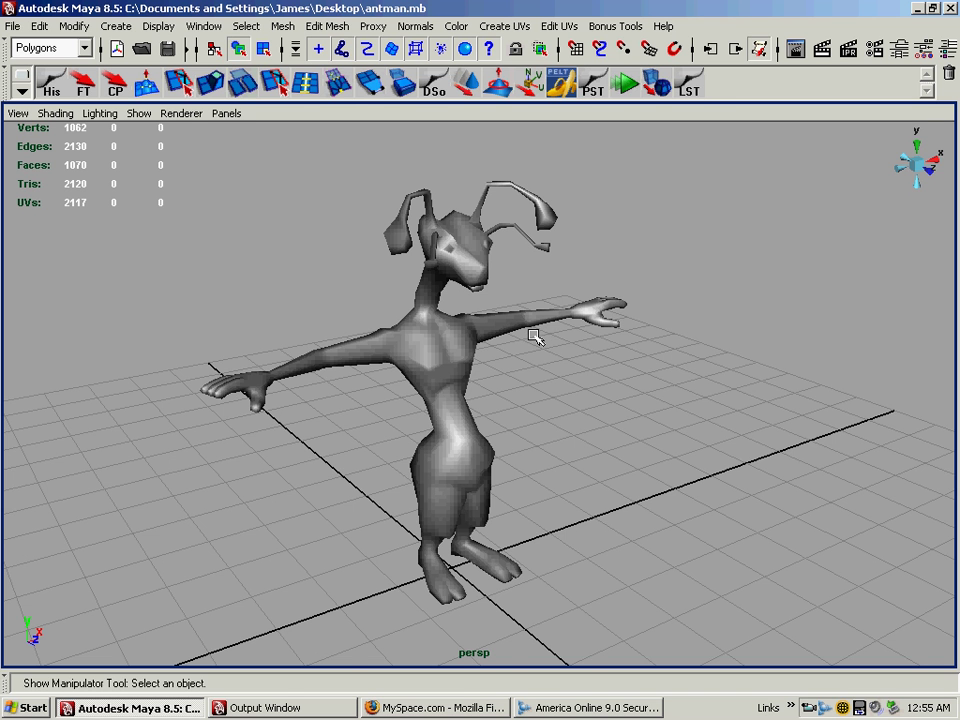
pyautogui.keyDown('alt'); pyautogui.moveTo(536, 333); pyautogui.dragTo(512, 325); pyautogui.keyUp('alt')
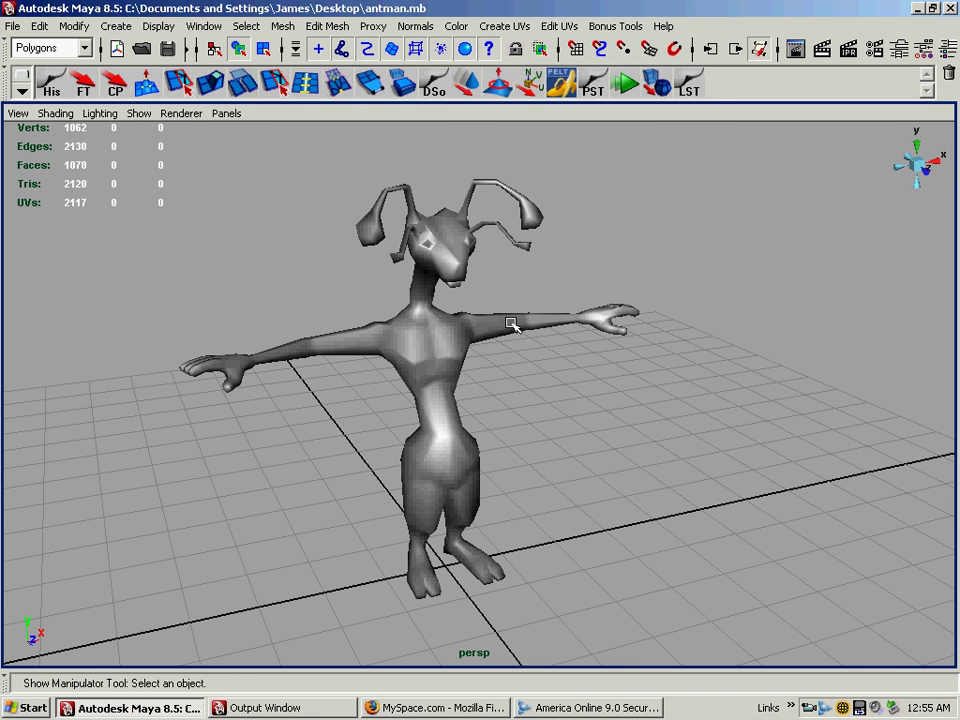
pyautogui.keyDown('alt'); pyautogui.moveTo(500, 328); pyautogui.dragTo(491, 317, button='right'); pyautogui.keyUp('alt')
pyautogui.keyDown('alt'); pyautogui.moveTo(491, 317); pyautogui.dragTo(339, 364); pyautogui.keyUp('alt')
# Step: Select the ant's alien_body mesh, adjusting the view and reselecting until it stays selected
pyautogui.click(490, 357)
pyautogui.keyDown('alt'); pyautogui.moveTo(339, 364); pyautogui.dragTo(384, 364, button='right'); pyautogui.keyUp('alt')
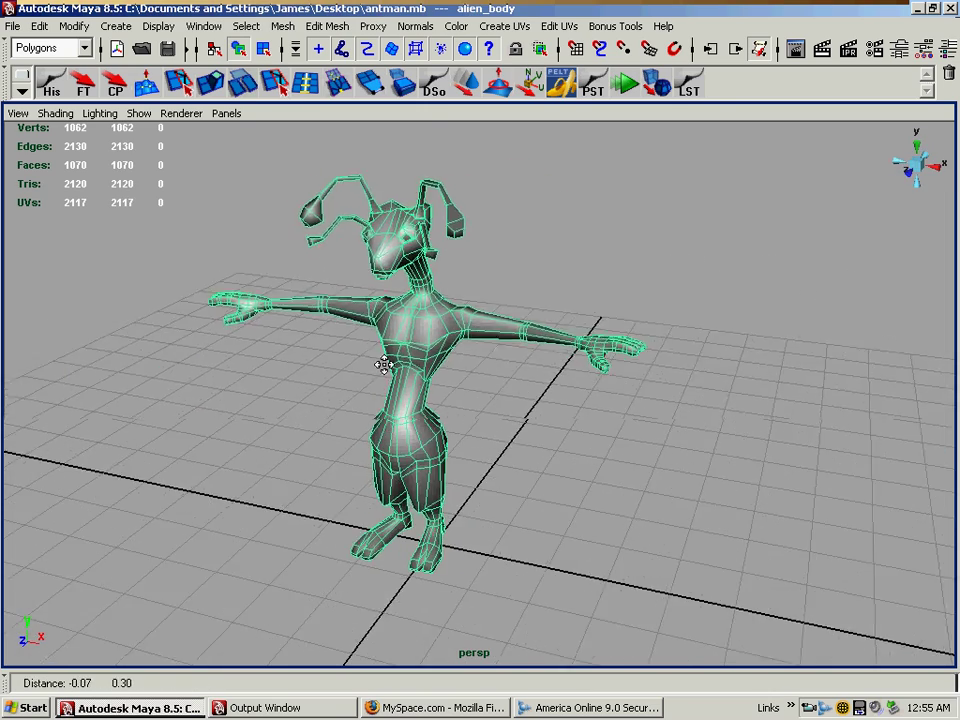
pyautogui.keyDown('alt'); pyautogui.moveTo(384, 364); pyautogui.dragTo(514, 406); pyautogui.keyUp('alt')
pyautogui.click(514, 406)
pyautogui.keyDown('alt'); pyautogui.moveTo(482, 339); pyautogui.dragTo(505, 331); pyautogui.keyUp('alt')
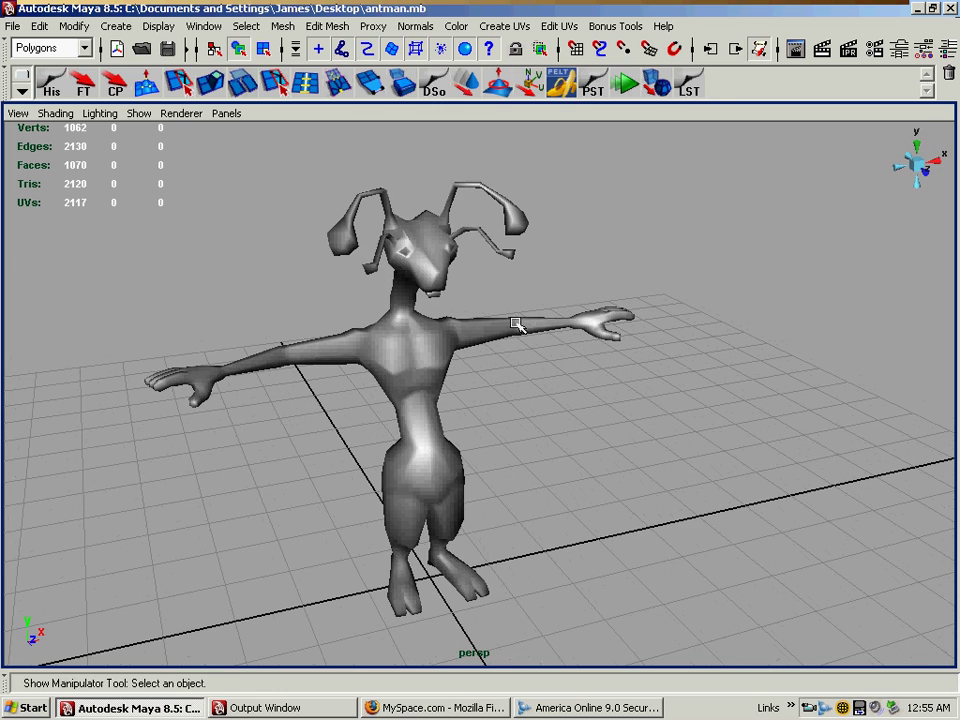
pyautogui.click(439, 343)
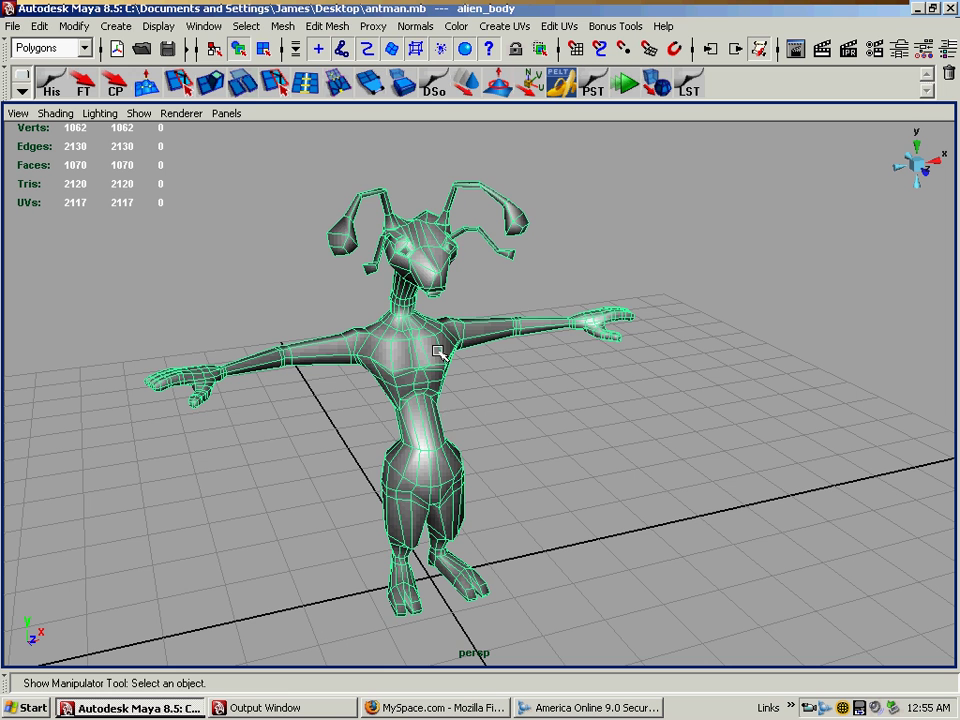
pyautogui.click(517, 397)
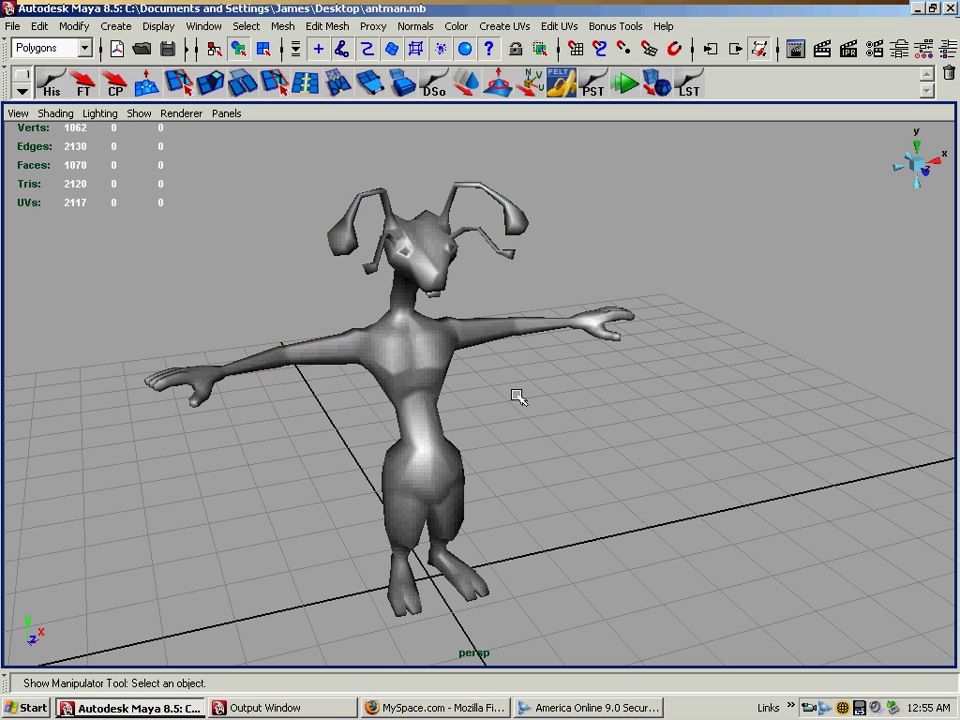
pyautogui.click(439, 343)
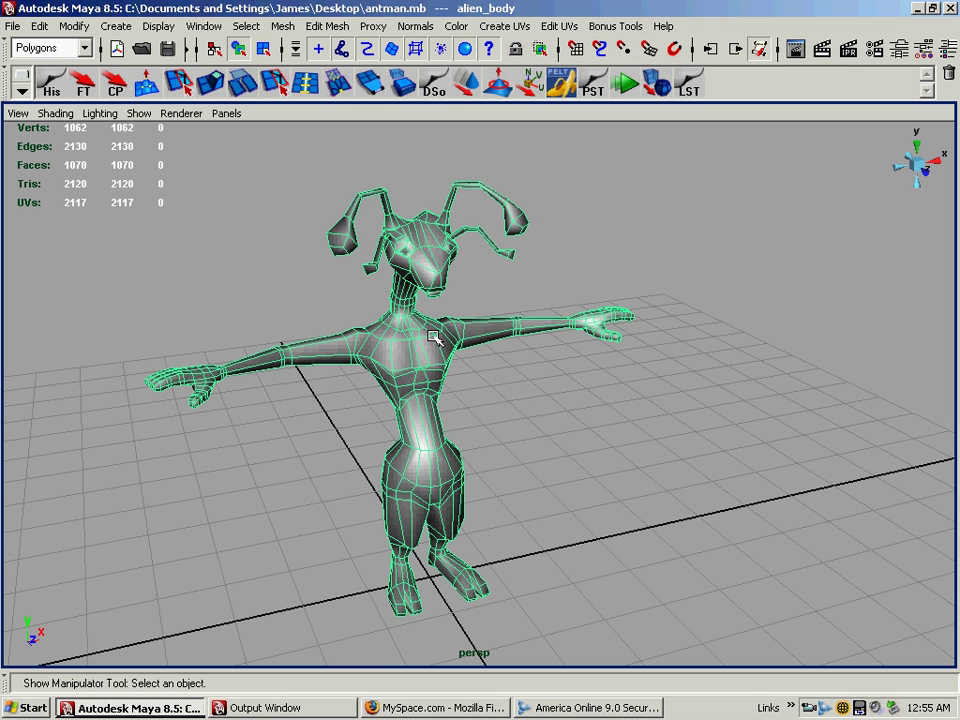
# Step: Harden every edge of the ant body using Soften/Harden Edge and Normals > Harden Edge
pyautogui.keyDown('shift'); pyautogui.rightClick(433, 336); pyautogui.keyUp('shift')
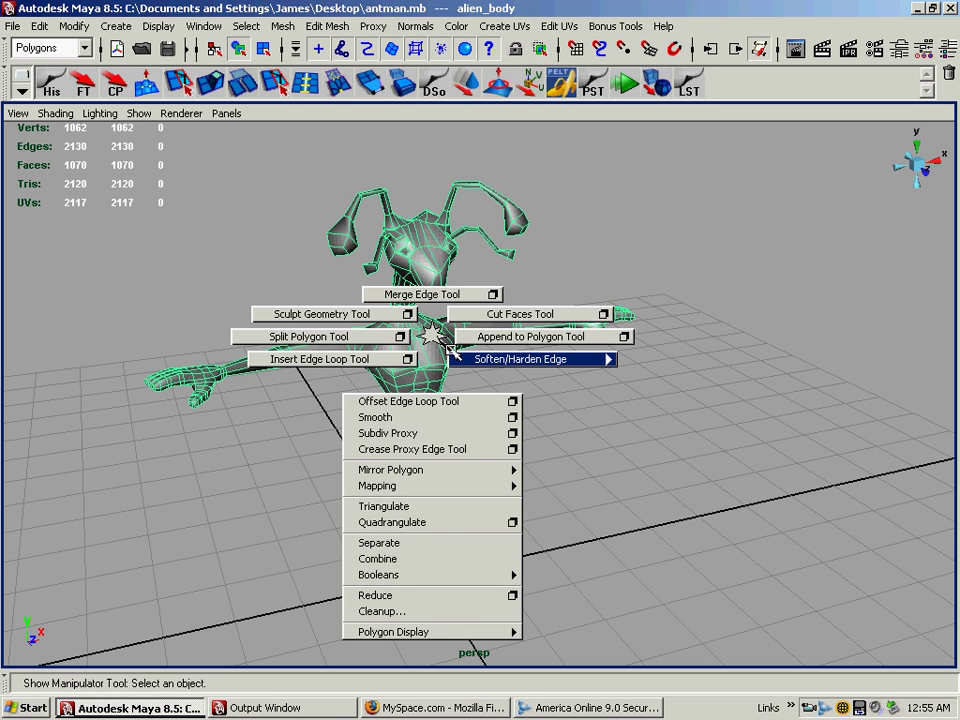
pyautogui.moveTo(476, 358)
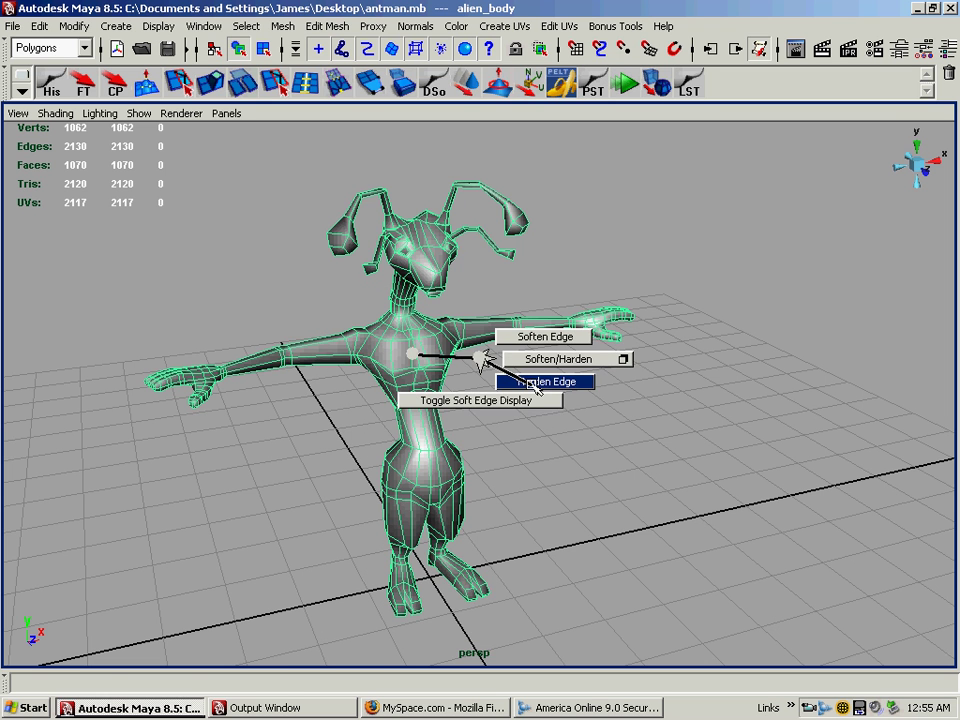
pyautogui.keyDown('shift'); pyautogui.moveTo(534, 384); pyautogui.dragTo(532, 385, button='right'); pyautogui.keyUp('shift')
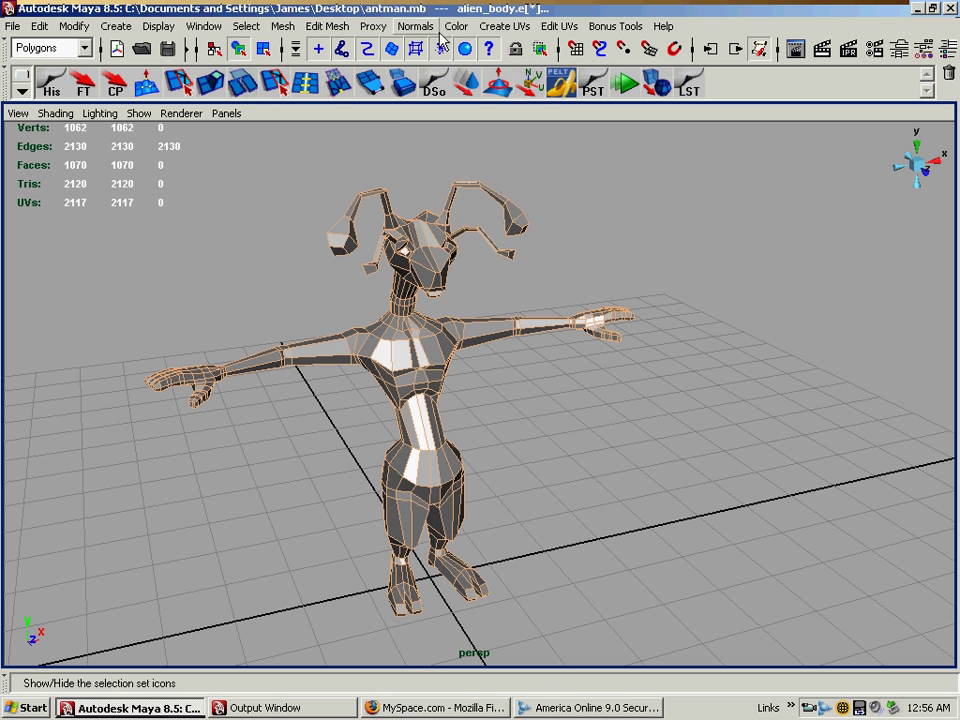
pyautogui.click(420, 27)
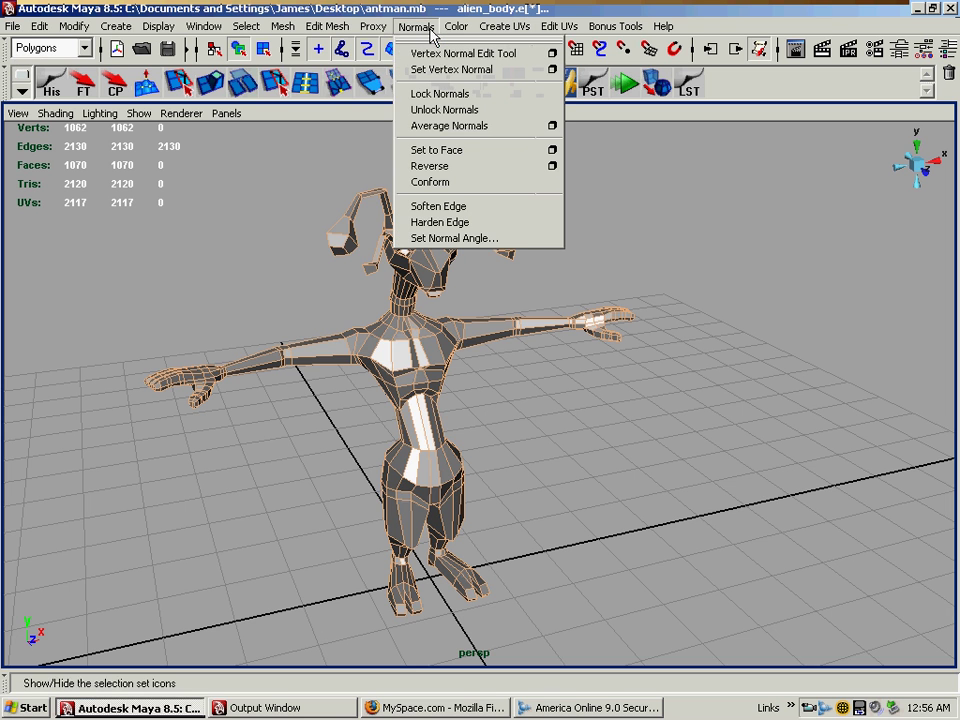
pyautogui.click(474, 222)
pyautogui.click(574, 414)
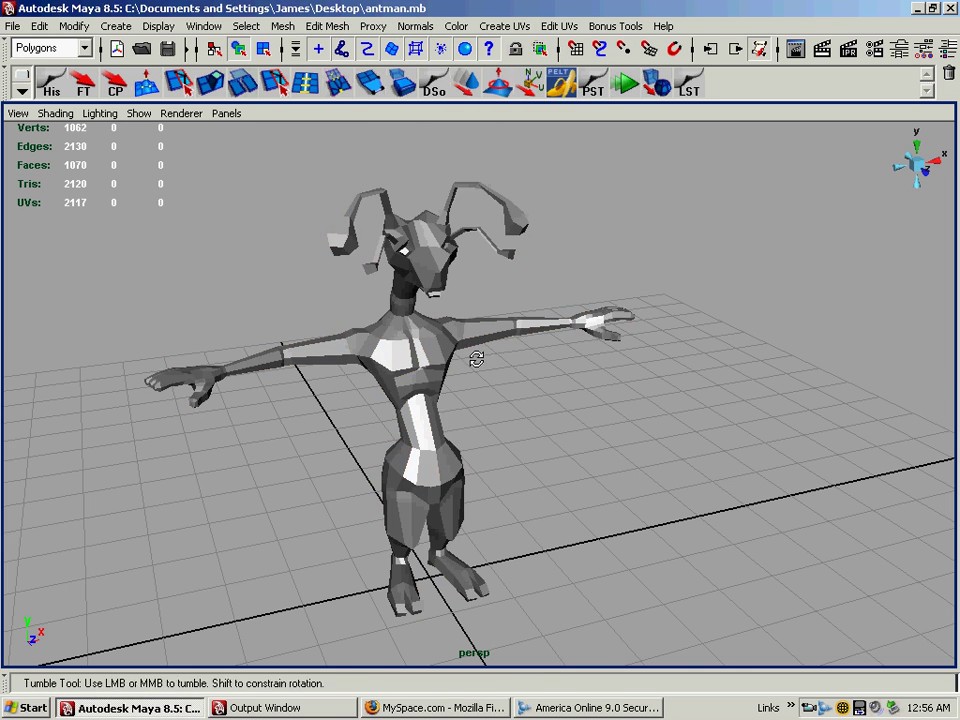
# Step: Tumble around the faceted ant to check the hard edges, then reselect the body mesh
pyautogui.keyDown('alt'); pyautogui.moveTo(474, 360); pyautogui.dragTo(452, 343); pyautogui.keyUp('alt')
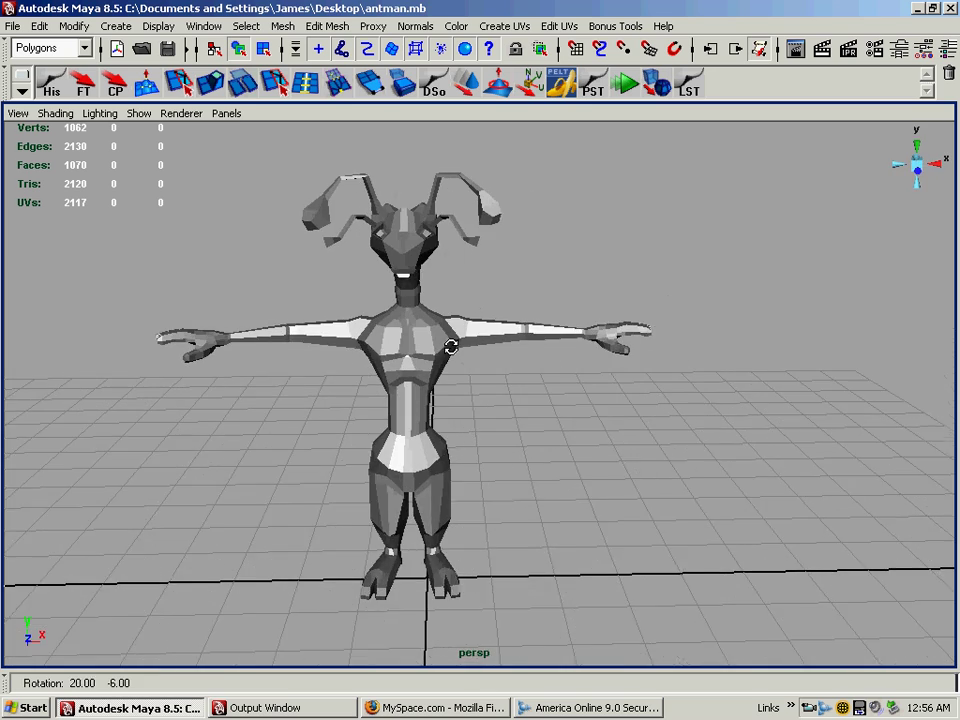
pyautogui.keyDown('alt'); pyautogui.moveTo(452, 343); pyautogui.dragTo(510, 336, button='right'); pyautogui.keyUp('alt')
pyautogui.moveTo(510, 336)
pyautogui.keyDown('alt'); pyautogui.mouseDown()
pyautogui.moveTo(451, 340)
pyautogui.moveTo(514, 334)
pyautogui.moveTo(519, 343)
pyautogui.moveTo(503, 313)
pyautogui.mouseUp(); pyautogui.keyUp('alt')
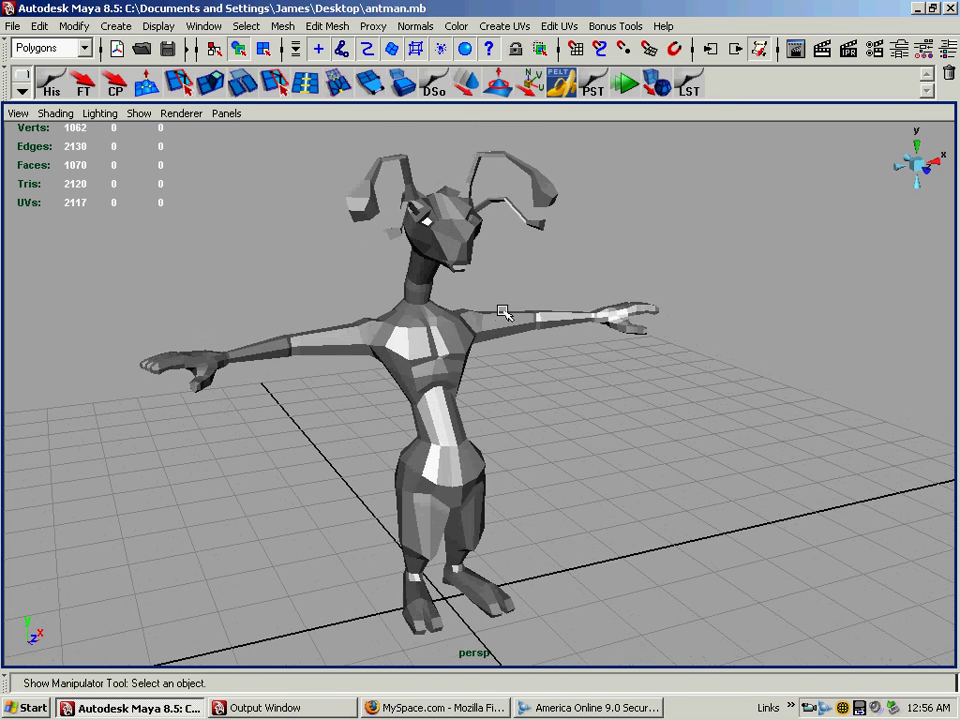
pyautogui.keyDown('alt'); pyautogui.moveTo(503, 309); pyautogui.dragTo(467, 317, button='right'); pyautogui.keyUp('alt')
pyautogui.keyDown('alt'); pyautogui.moveTo(467, 317); pyautogui.dragTo(472, 345); pyautogui.keyUp('alt')
pyautogui.click(472, 345)
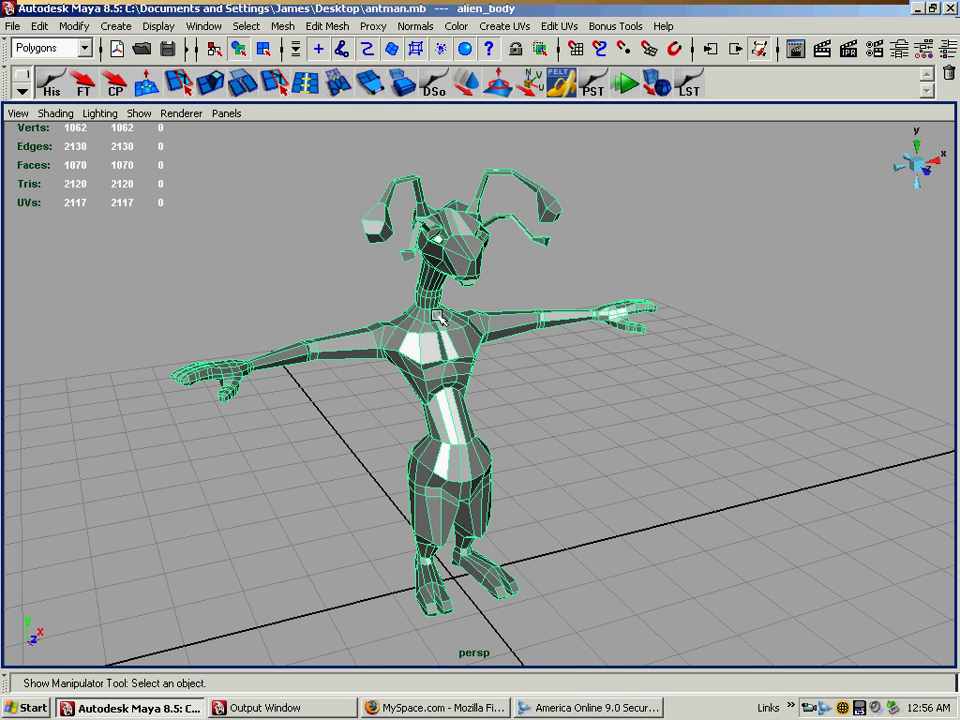
pyautogui.click(17, 113)
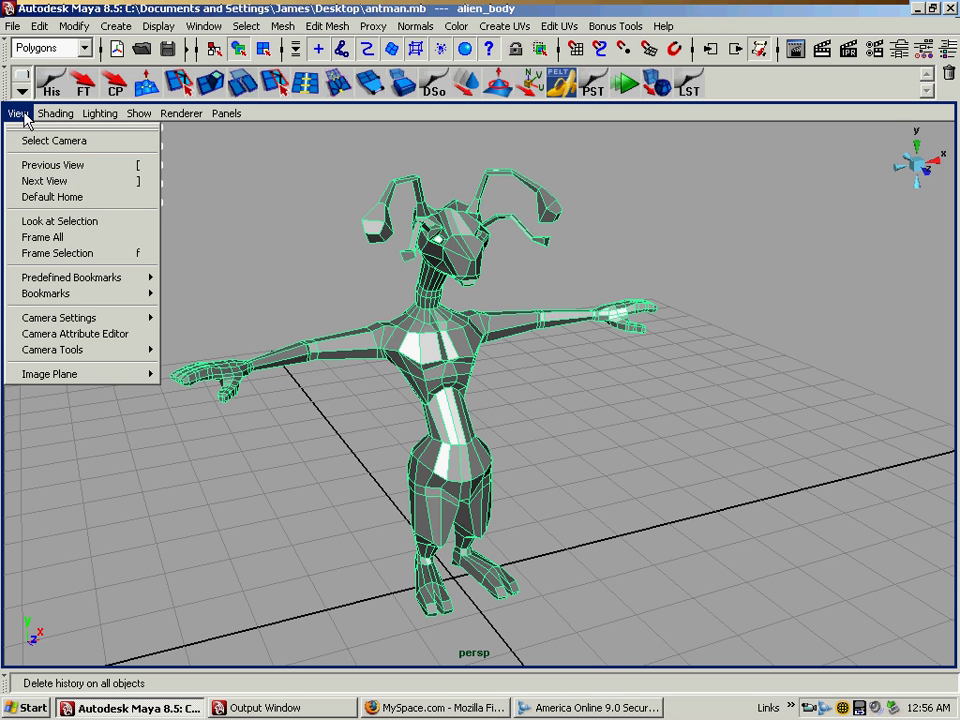
pyautogui.click(104, 336)
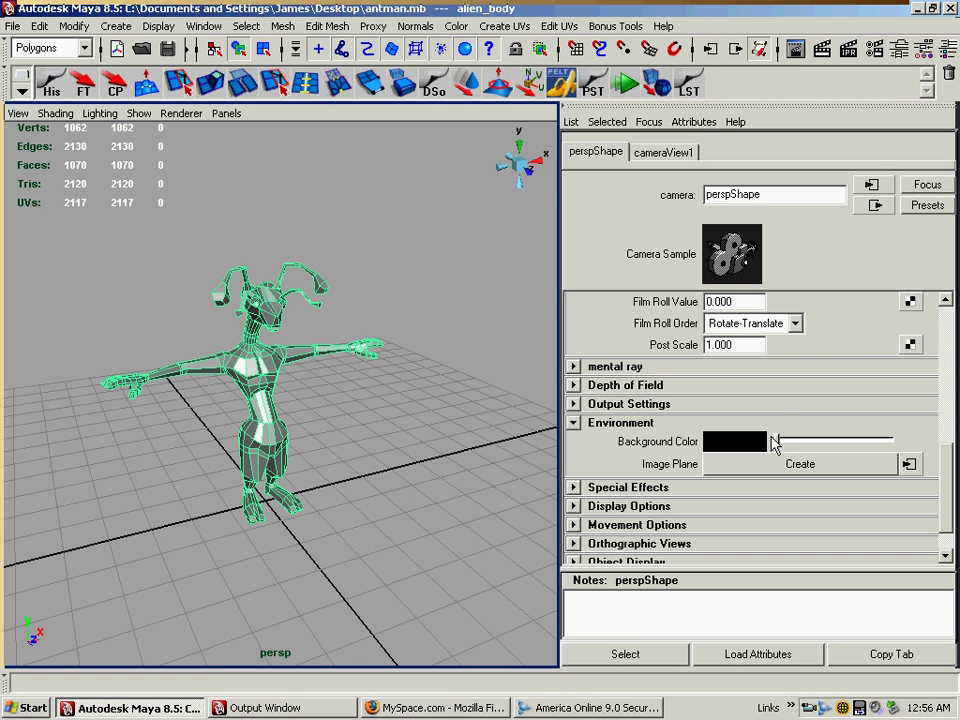
pyautogui.click(597, 422)
pyautogui.scroll(10, 949, 446)
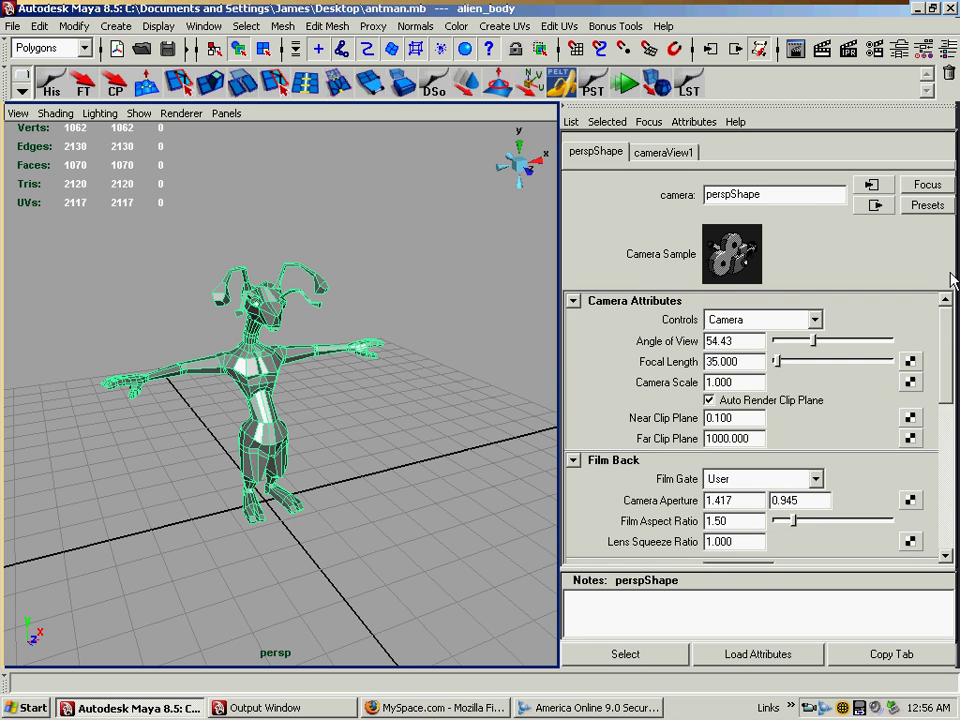
pyautogui.scroll(-2, 949, 446)
pyautogui.scroll(-6, 620, 428)
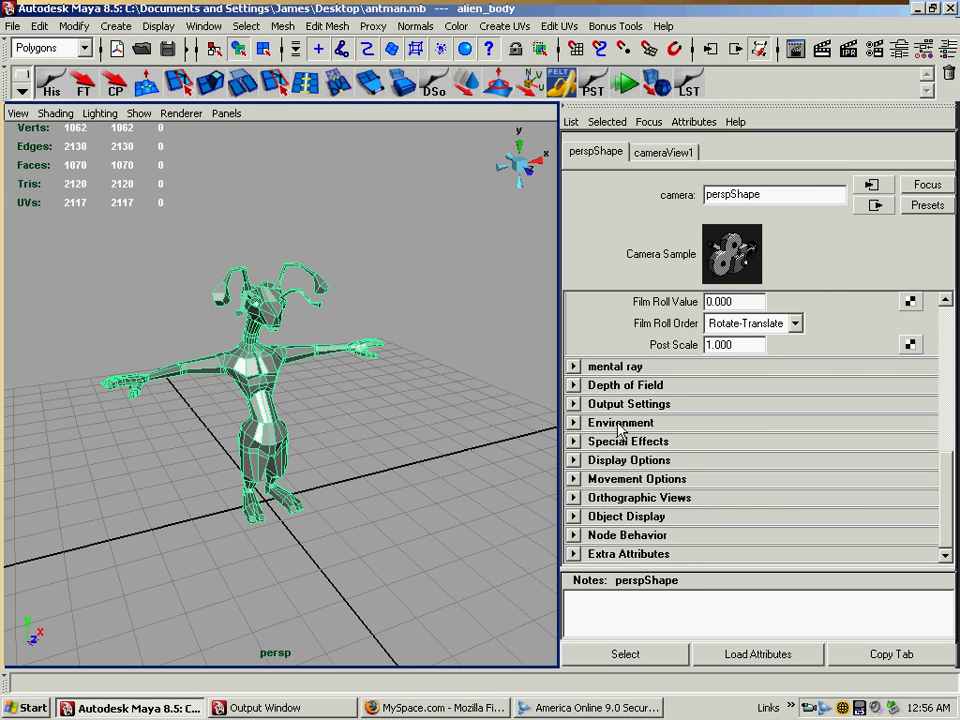
pyautogui.click(576, 422)
pyautogui.moveTo(779, 446); pyautogui.dragTo(742, 444)
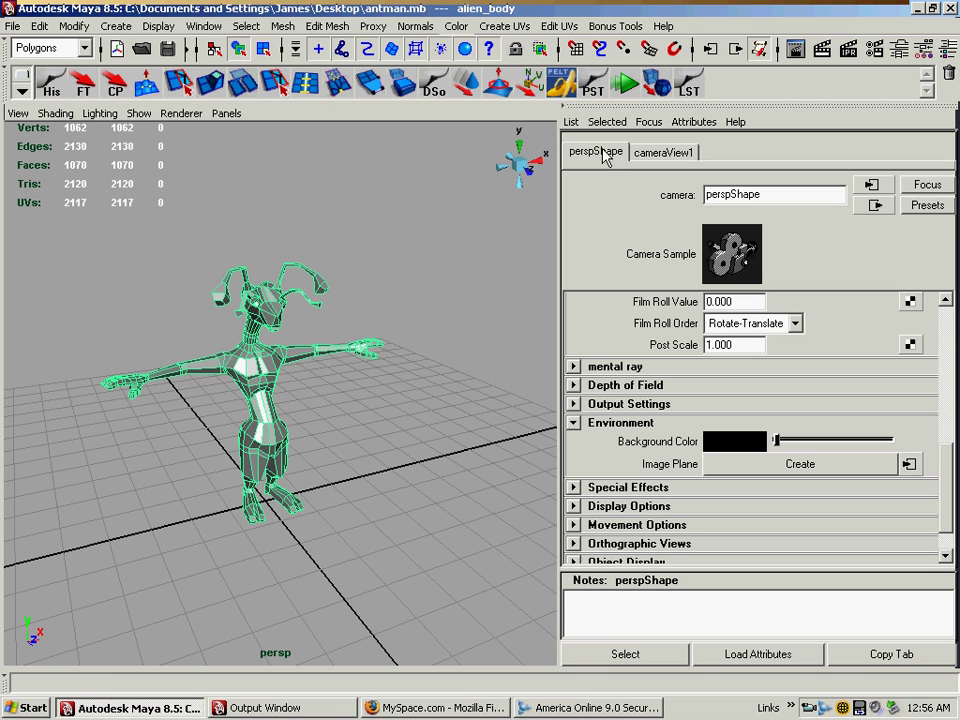
pyautogui.click(671, 116)
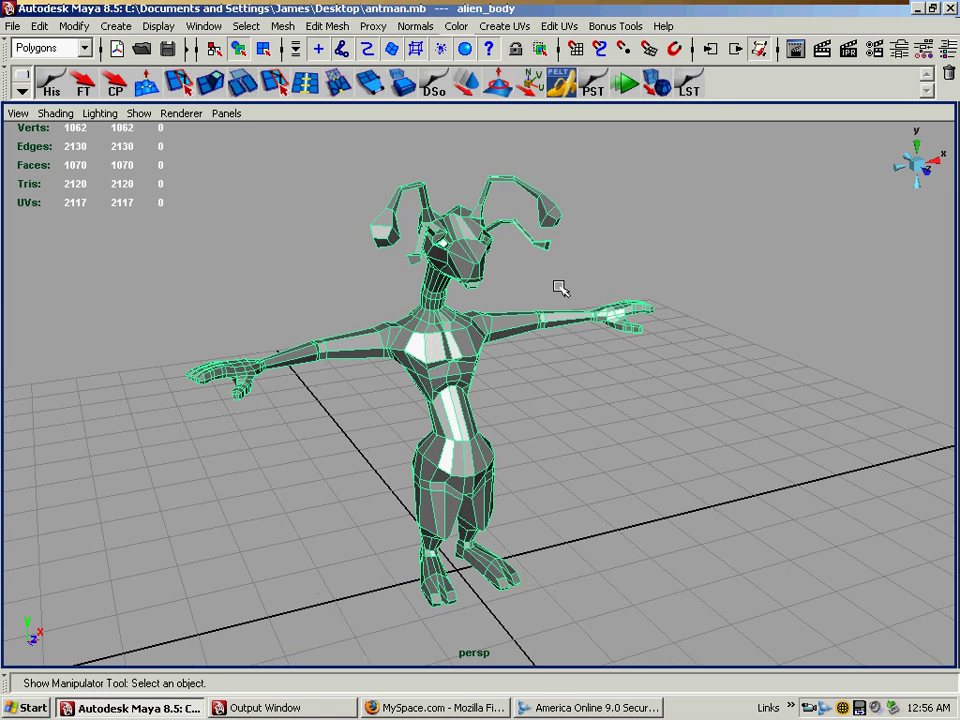
pyautogui.keyDown('alt'); pyautogui.moveTo(561, 278); pyautogui.dragTo(585, 310); pyautogui.keyUp('alt')
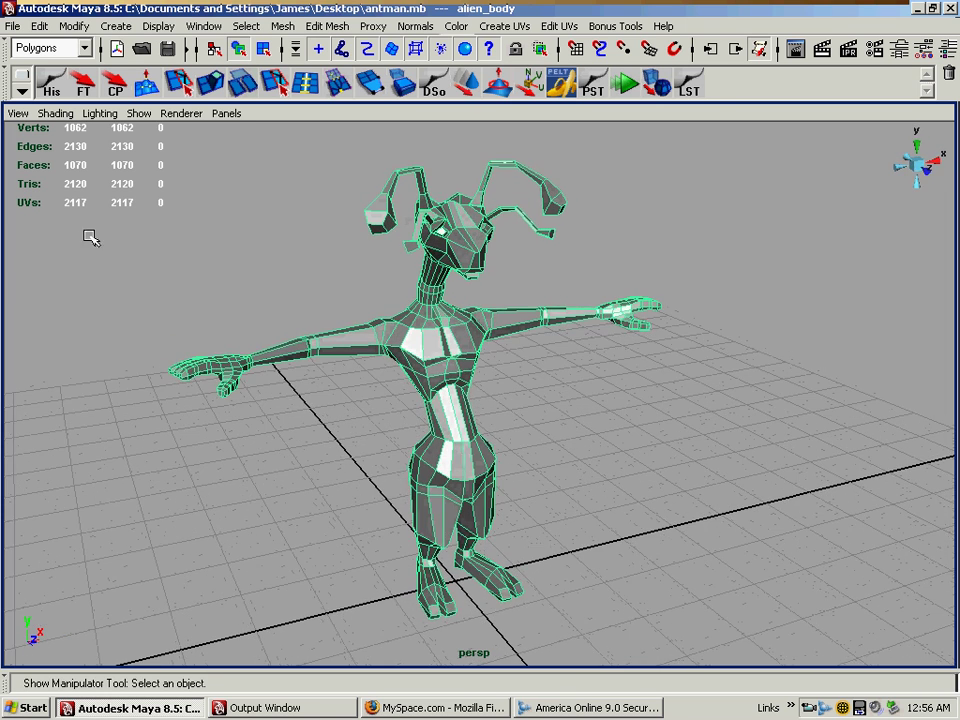
pyautogui.click(18, 113)
pyautogui.moveTo(90, 322)
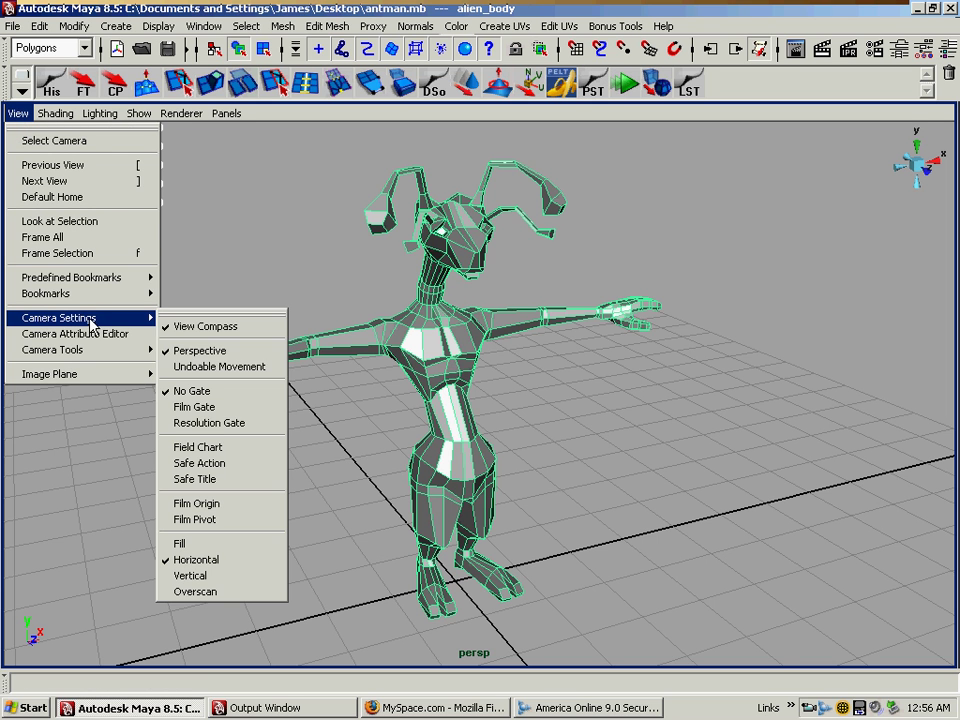
pyautogui.click(248, 424)
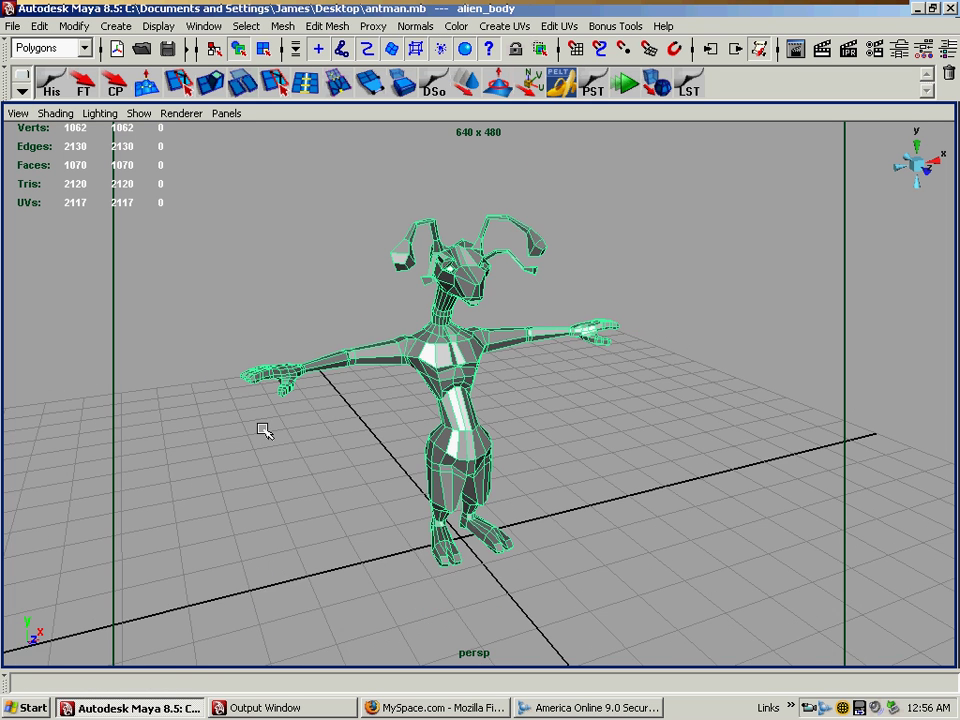
pyautogui.keyDown('alt'); pyautogui.moveTo(261, 429); pyautogui.dragTo(513, 413, button='right'); pyautogui.keyUp('alt')
pyautogui.keyDown('alt'); pyautogui.moveTo(513, 413); pyautogui.dragTo(572, 399, button='middle'); pyautogui.keyUp('alt')
pyautogui.keyDown('alt'); pyautogui.moveTo(572, 399); pyautogui.dragTo(581, 444, button='right'); pyautogui.keyUp('alt')
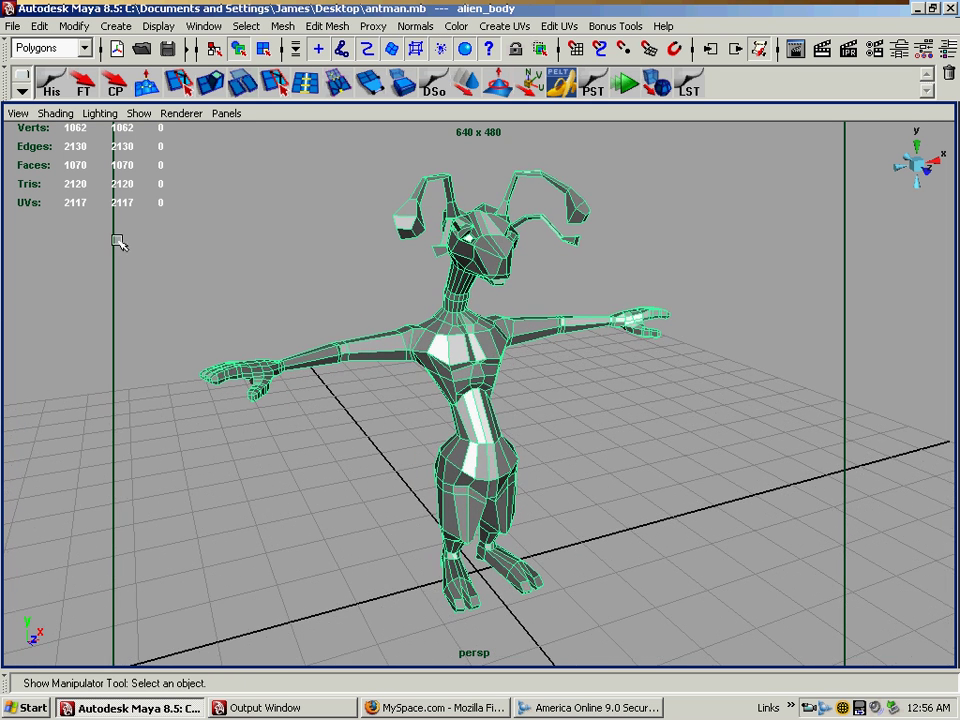
pyautogui.keyDown('alt'); pyautogui.moveTo(548, 262); pyautogui.dragTo(549, 268, button='middle'); pyautogui.keyUp('alt')
pyautogui.keyDown('alt'); pyautogui.moveTo(549, 268); pyautogui.dragTo(557, 293, button='right'); pyautogui.keyUp('alt')
pyautogui.keyDown('alt'); pyautogui.moveTo(557, 293); pyautogui.dragTo(534, 283); pyautogui.keyUp('alt')
pyautogui.keyDown('alt'); pyautogui.moveTo(534, 283); pyautogui.dragTo(531, 281, button='right'); pyautogui.keyUp('alt')
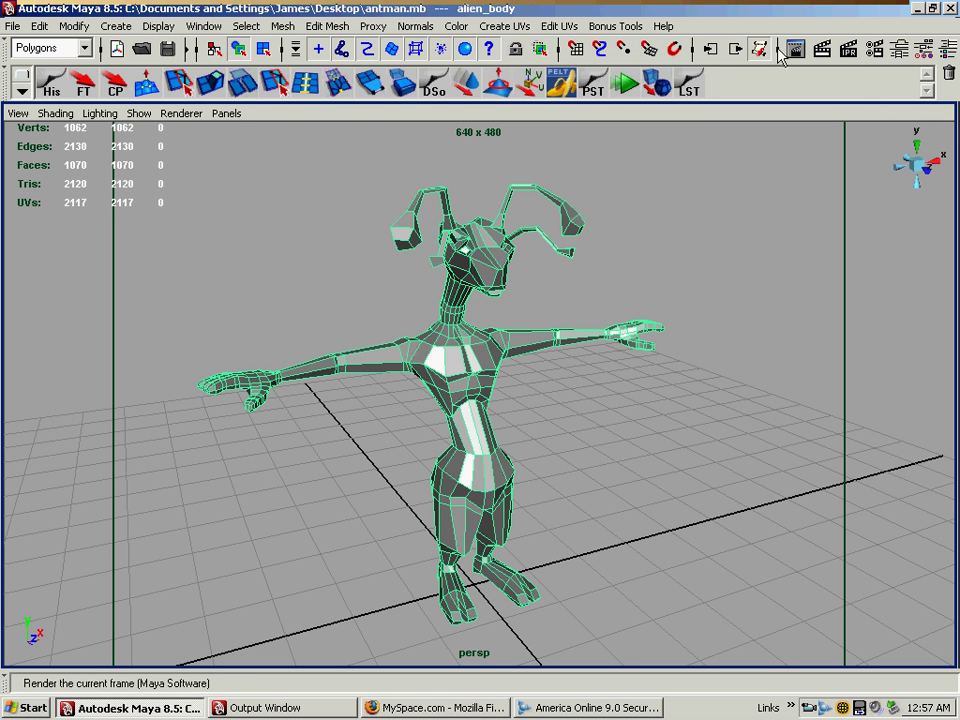
# Step: Switch the menu set to Rendering and browse the Render menu's Render Using options
pyautogui.click(84, 49)
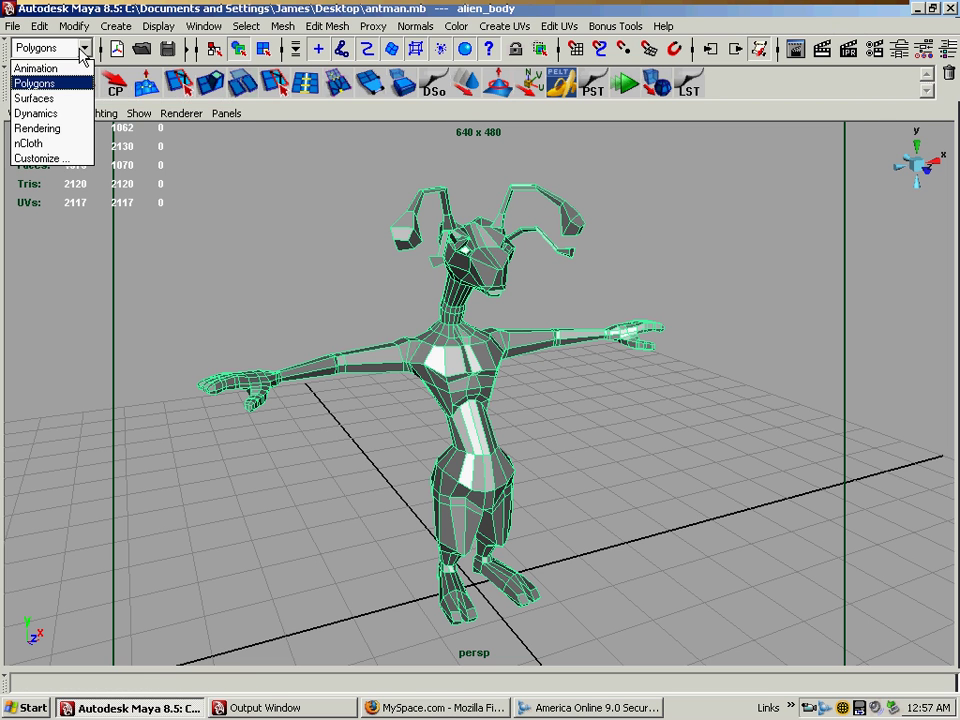
pyautogui.click(66, 128)
pyautogui.click(386, 27)
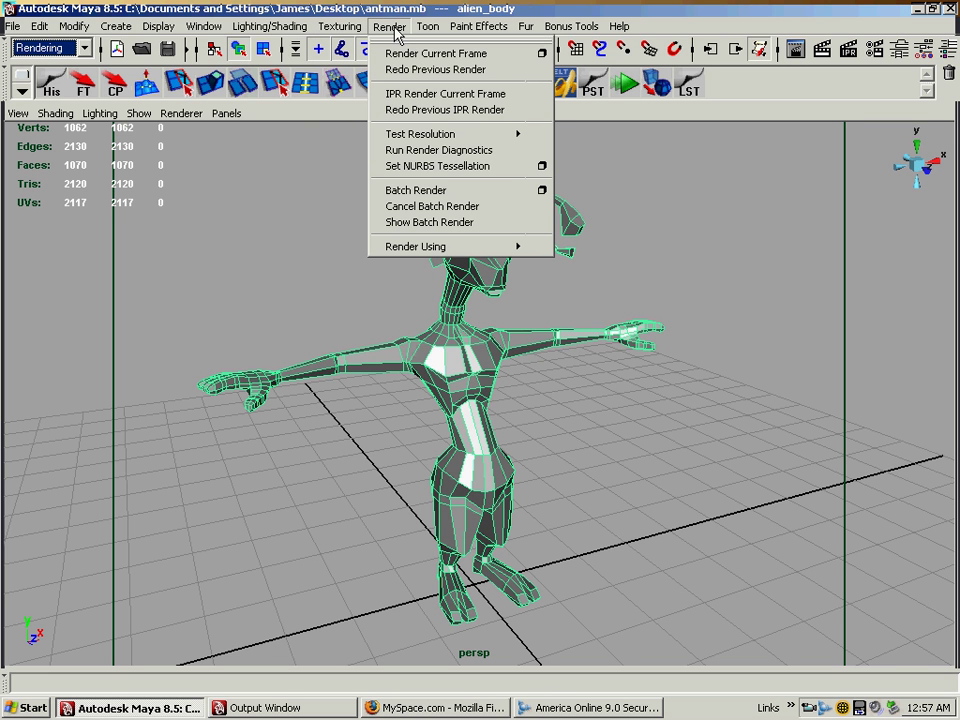
pyautogui.moveTo(445, 250)
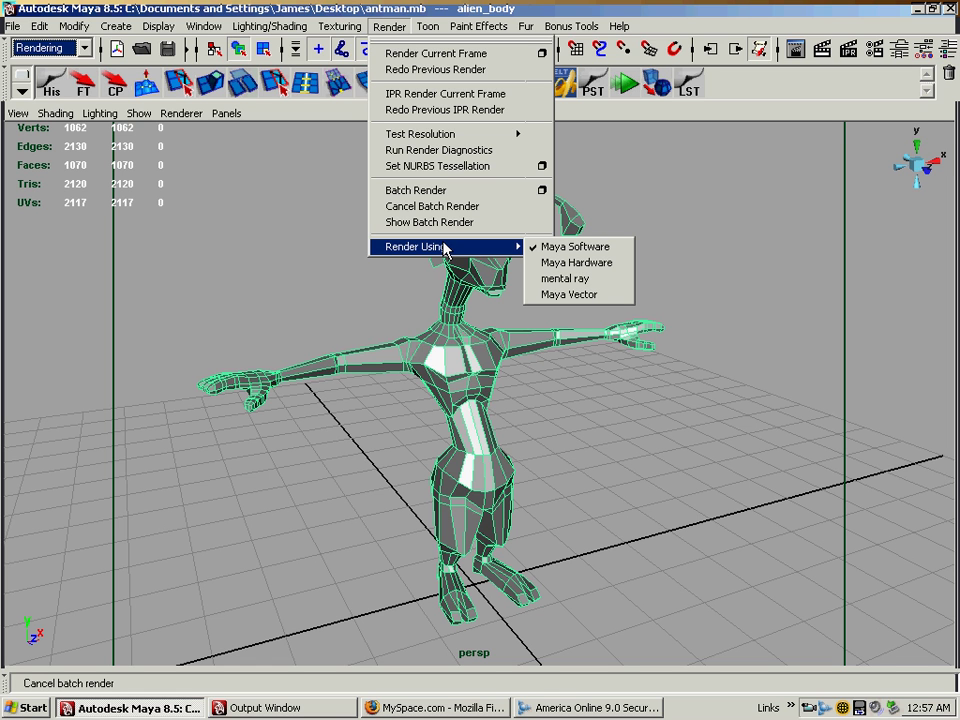
pyautogui.click(389, 26)
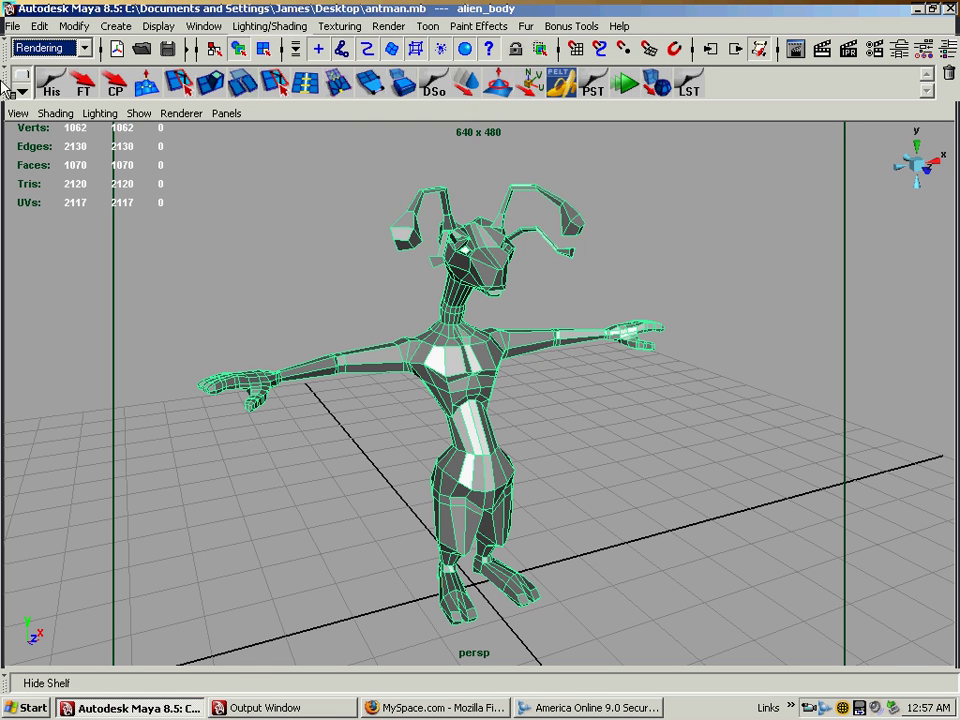
# Step: In Render Settings, change Render using from Maya Software to Maya Vector
pyautogui.click(876, 53)
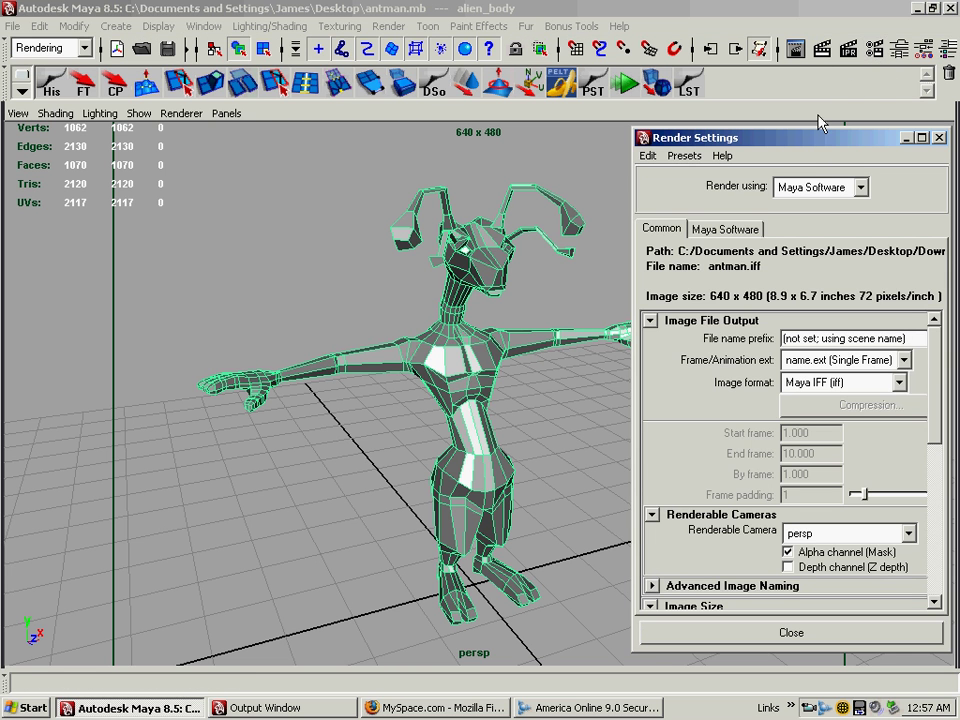
pyautogui.moveTo(781, 143); pyautogui.dragTo(769, 142)
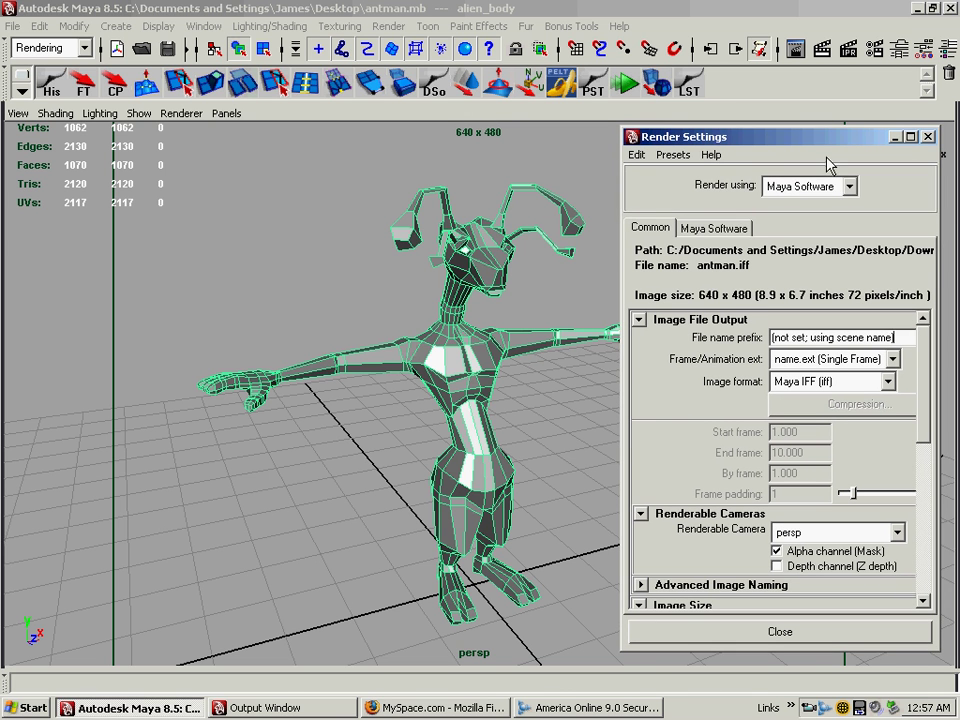
pyautogui.click(822, 190)
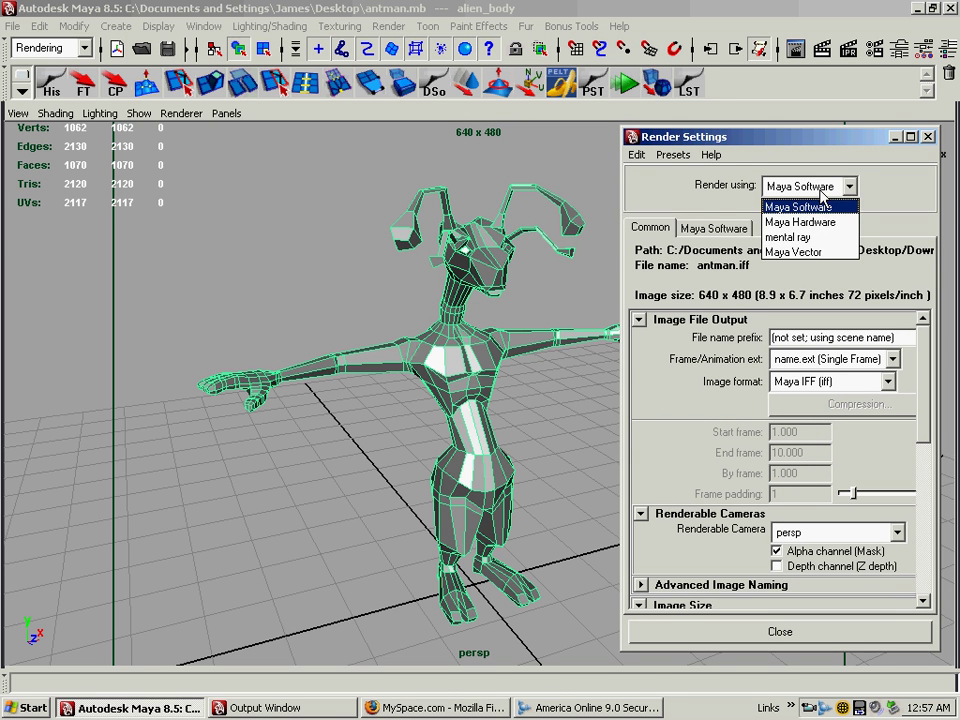
pyautogui.click(817, 252)
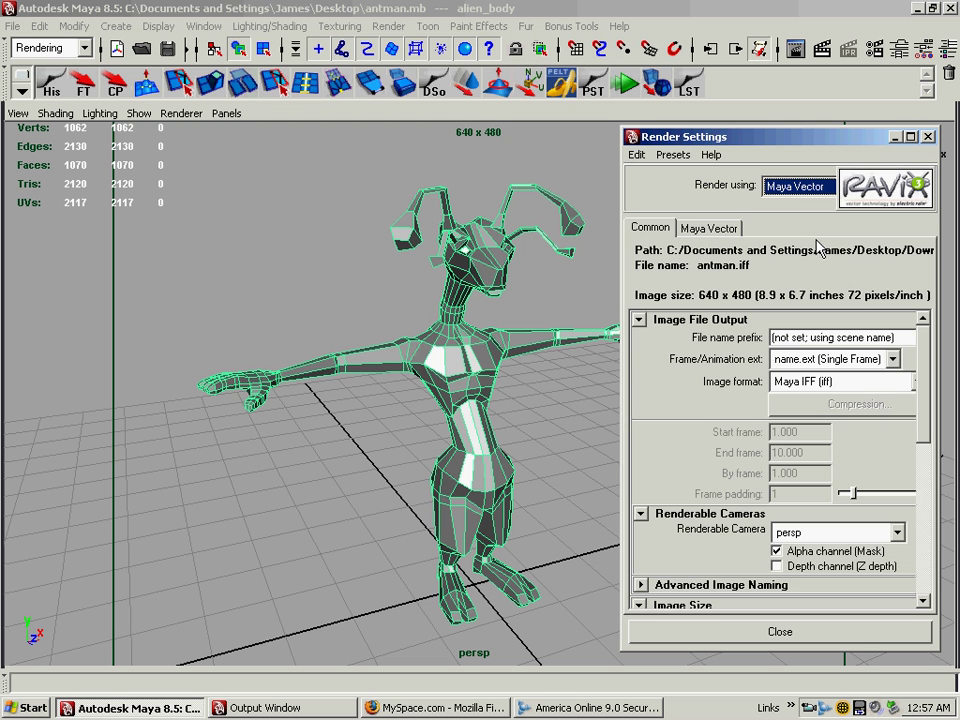
pyautogui.click(790, 186)
pyautogui.click(780, 186)
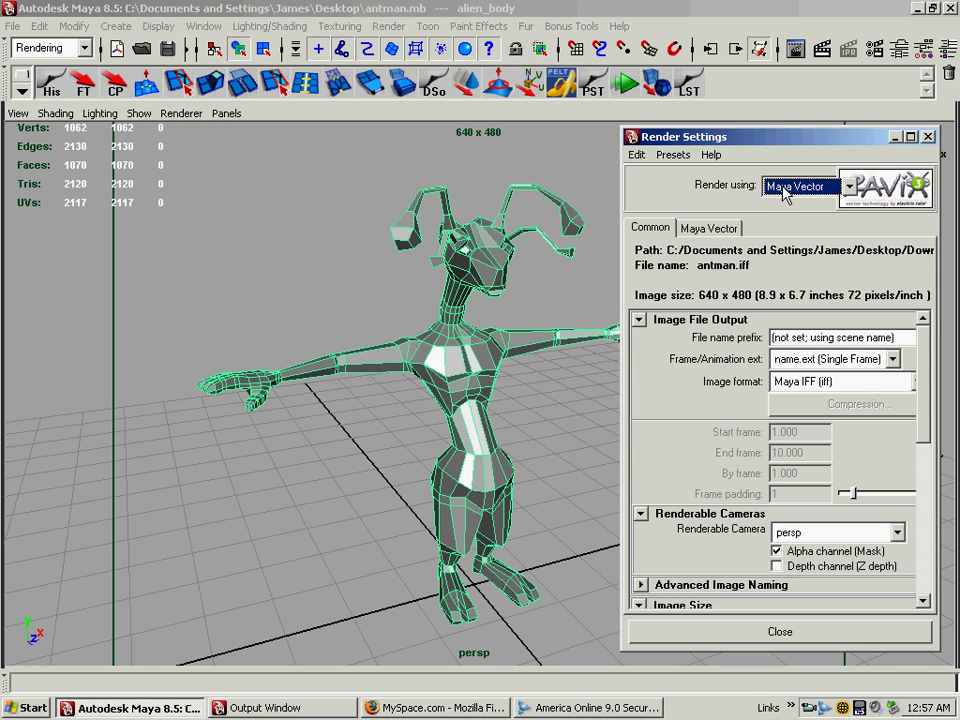
pyautogui.click(204, 26)
pyautogui.moveTo(340, 118)
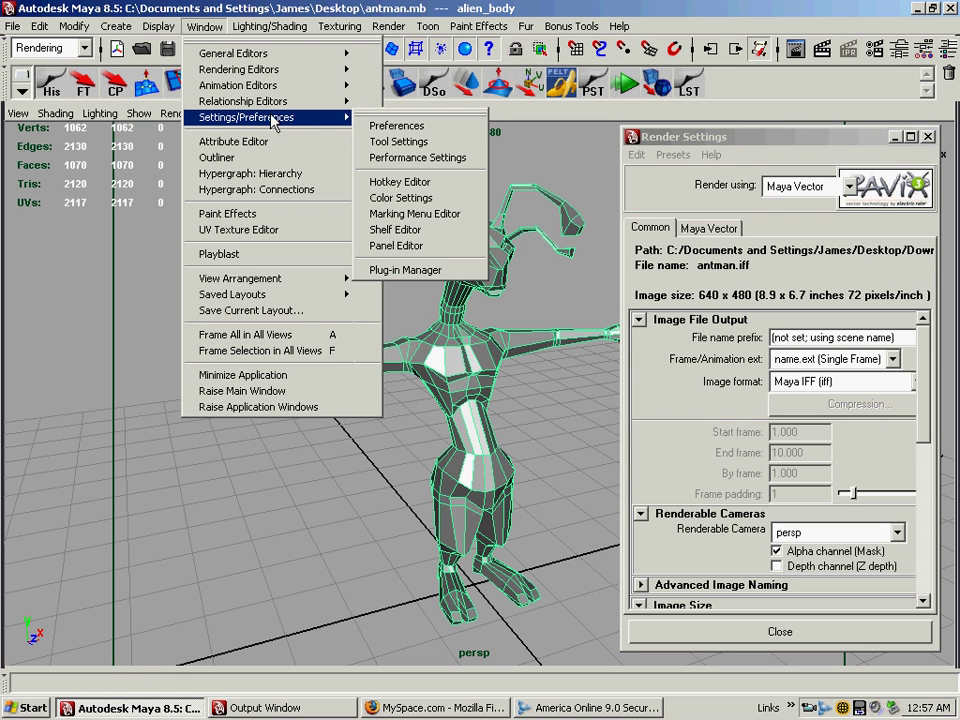
pyautogui.click(452, 268)
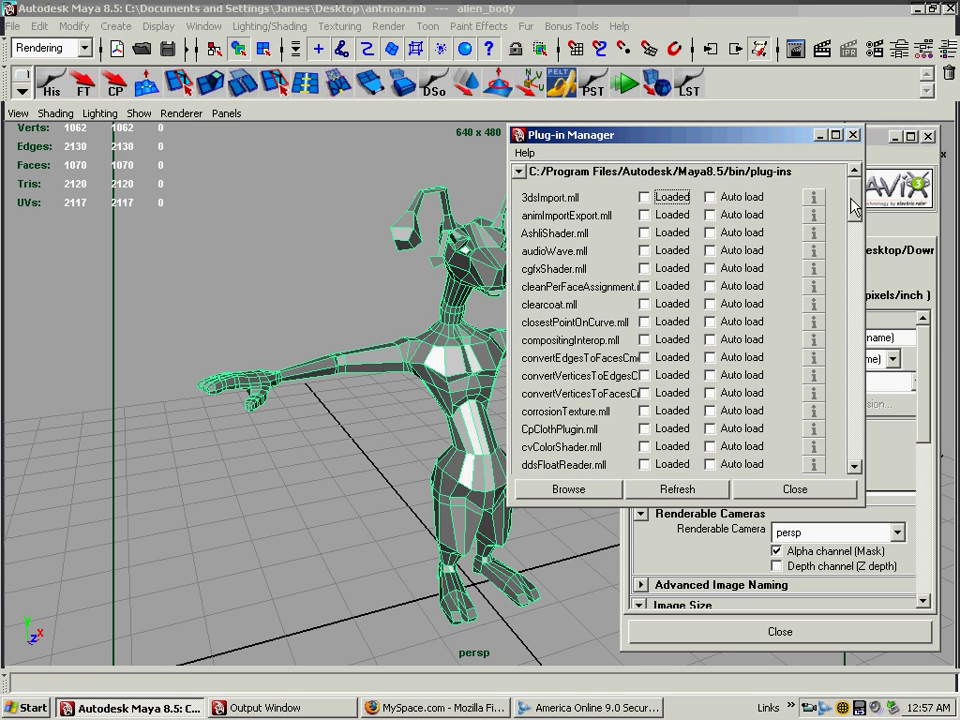
pyautogui.moveTo(857, 207); pyautogui.dragTo(861, 343)
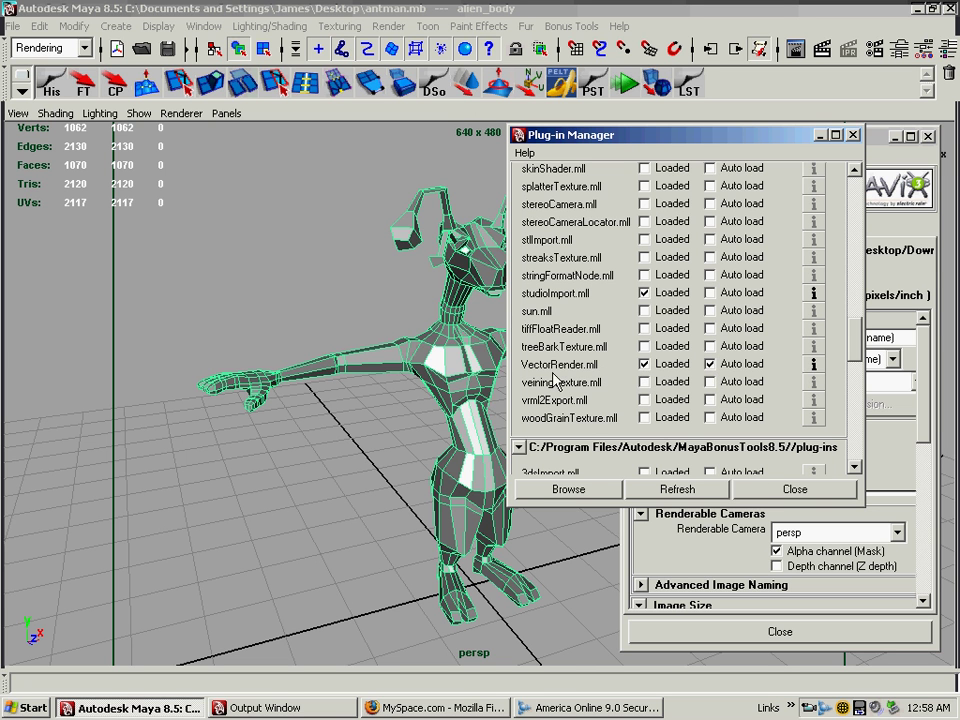
pyautogui.click(794, 489)
pyautogui.click(797, 190)
pyautogui.click(795, 253)
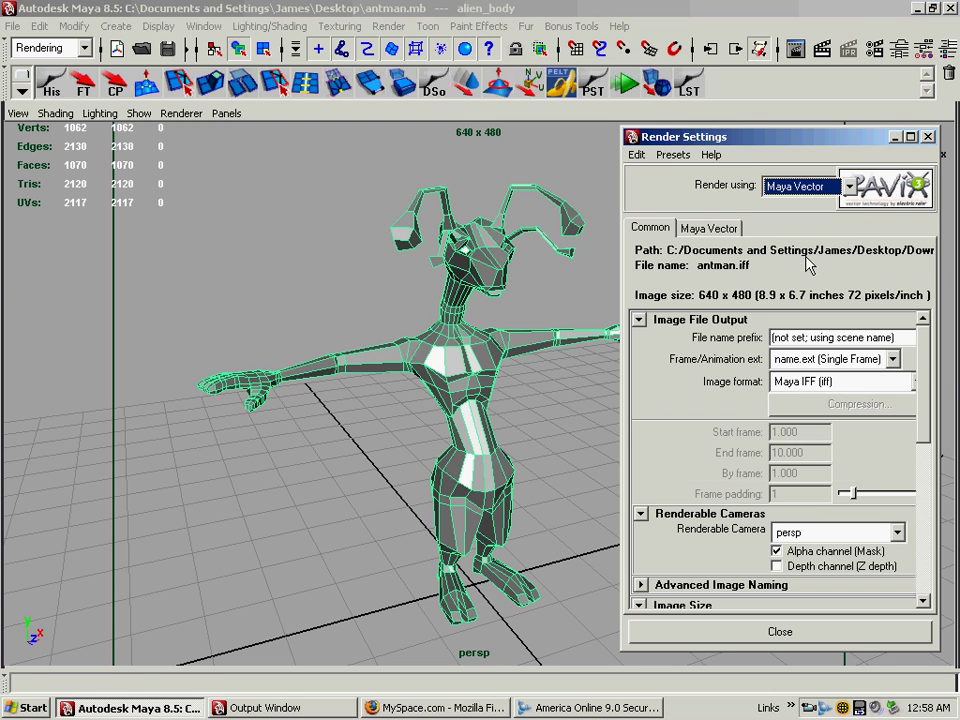
pyautogui.moveTo(924, 376); pyautogui.dragTo(863, 505)
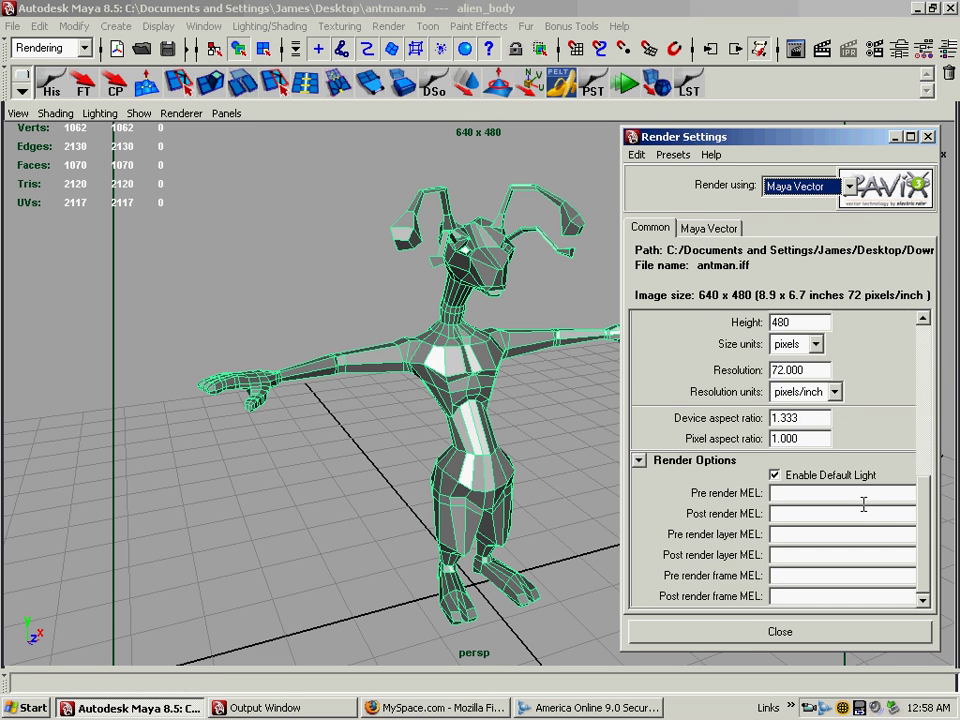
pyautogui.moveTo(926, 525); pyautogui.dragTo(926, 480)
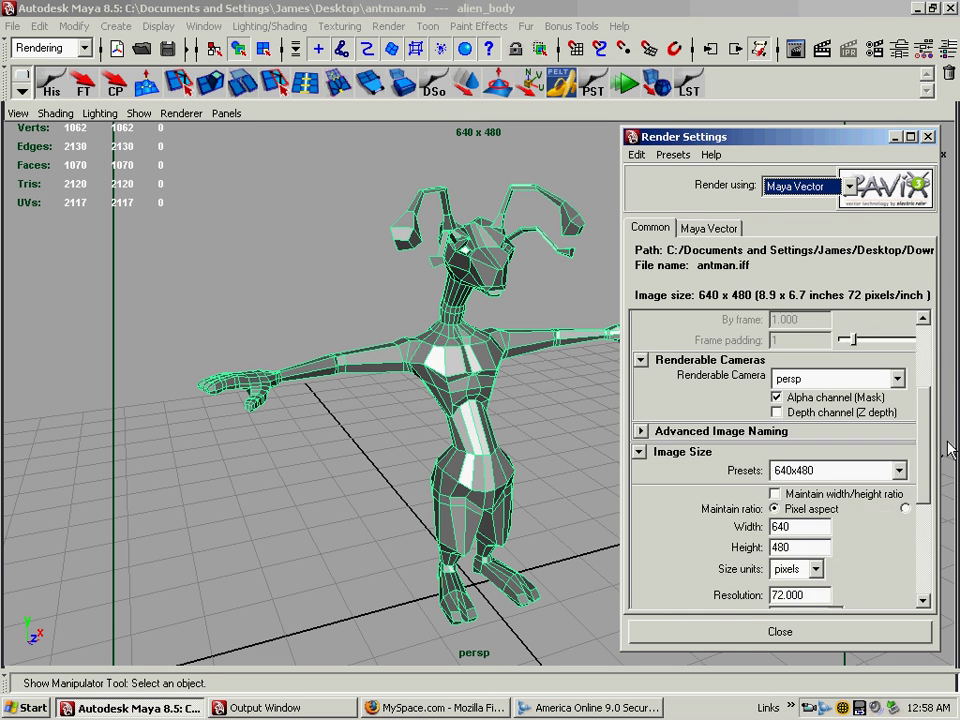
pyautogui.click(819, 456)
pyautogui.click(835, 102)
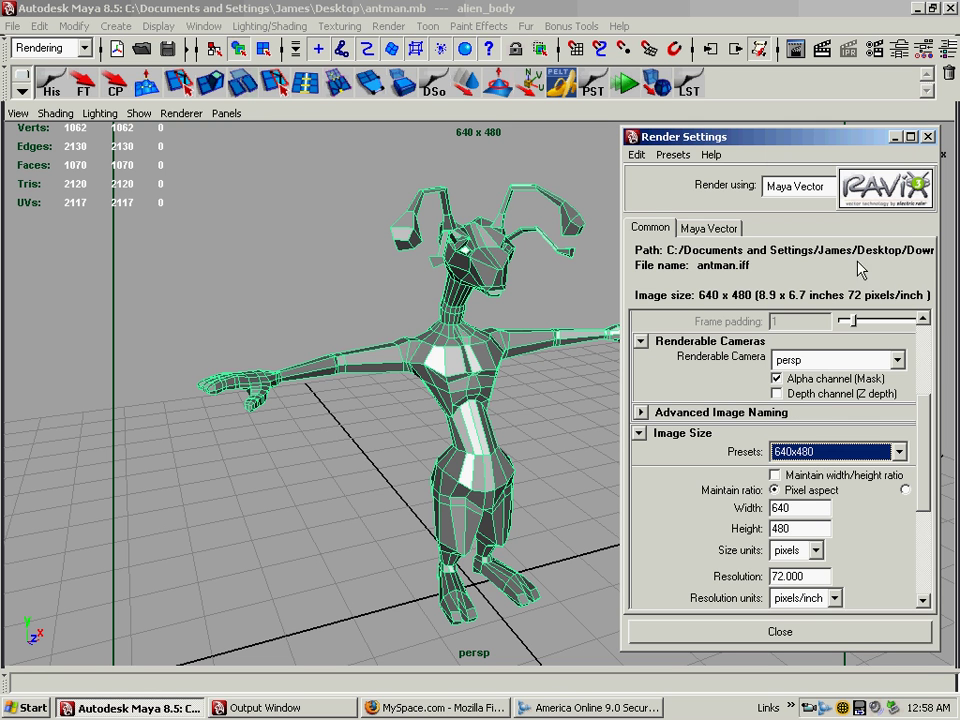
pyautogui.click(815, 361)
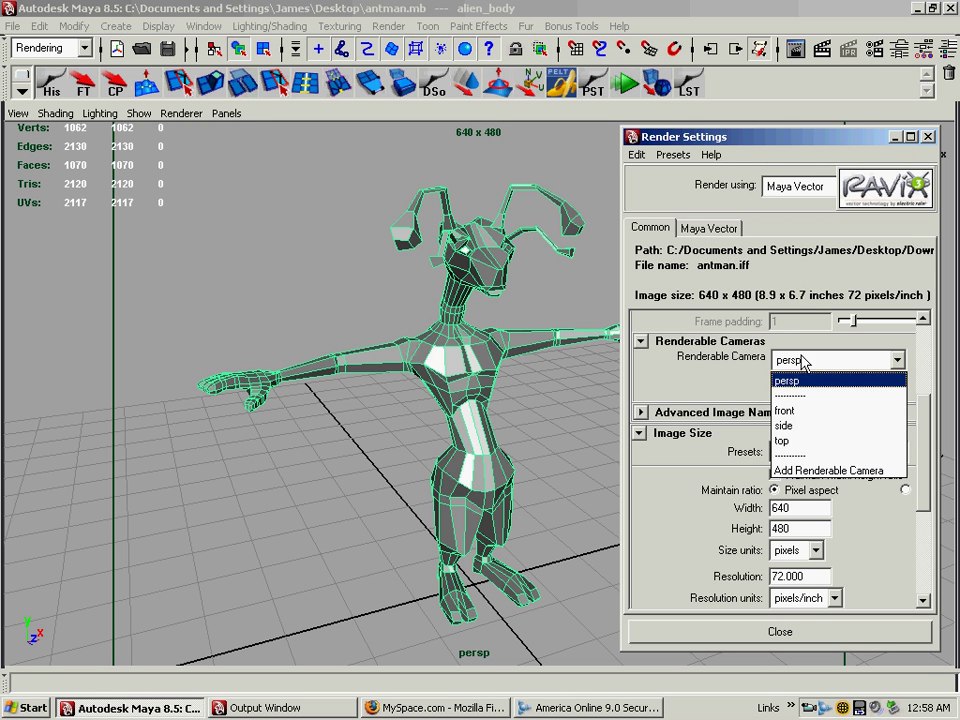
pyautogui.click(810, 366)
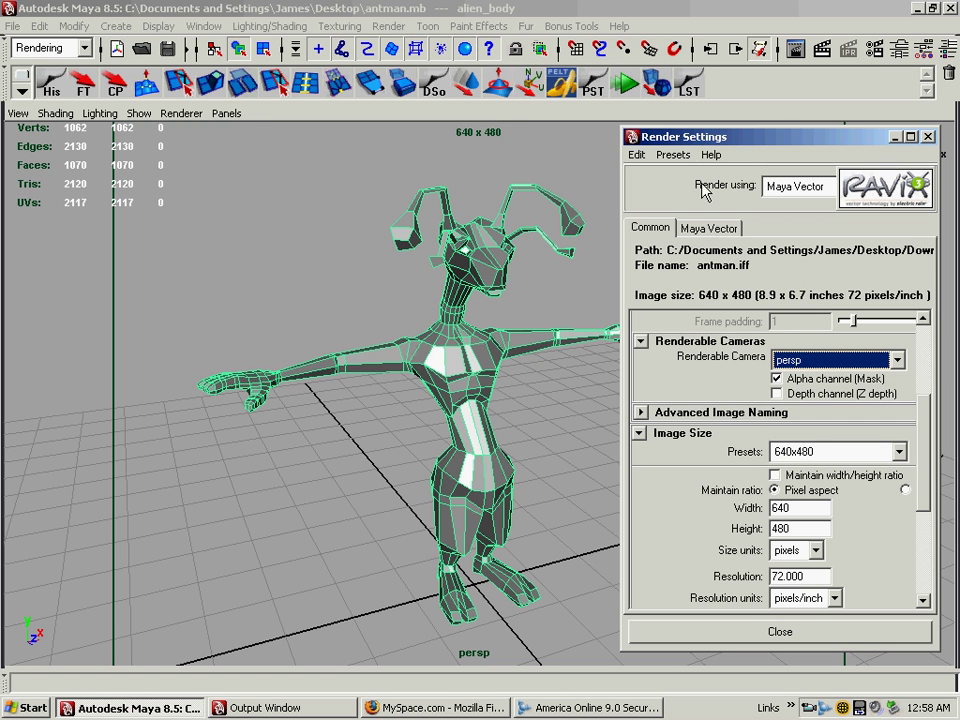
pyautogui.moveTo(705, 140); pyautogui.dragTo(697, 132)
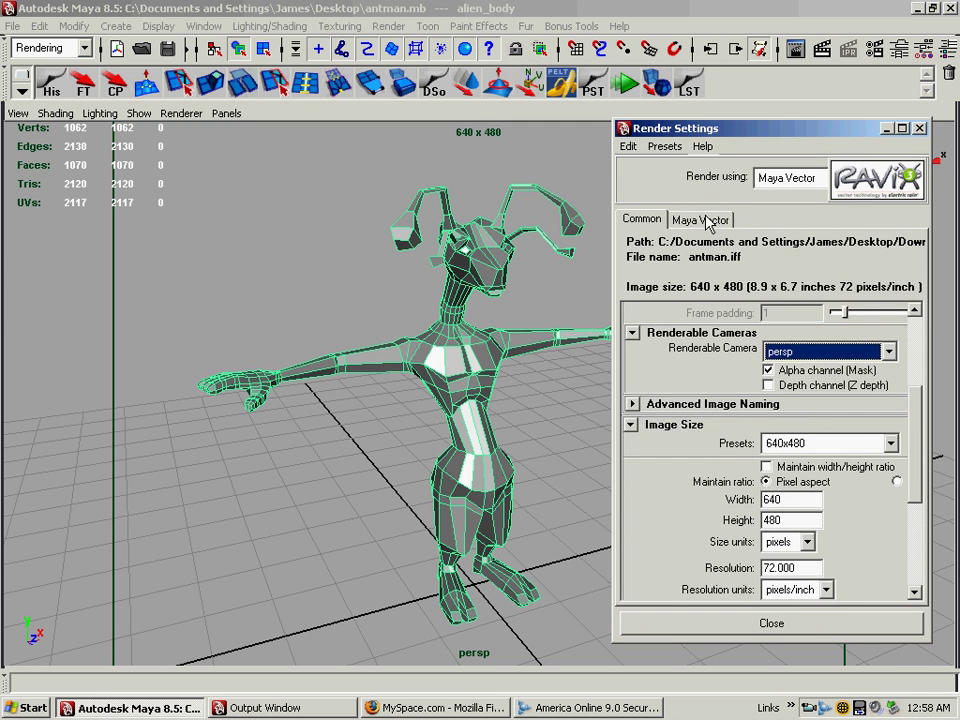
# Step: In the Maya Vector options, turn on edge lines and set the edge colour to white
pyautogui.click(716, 220)
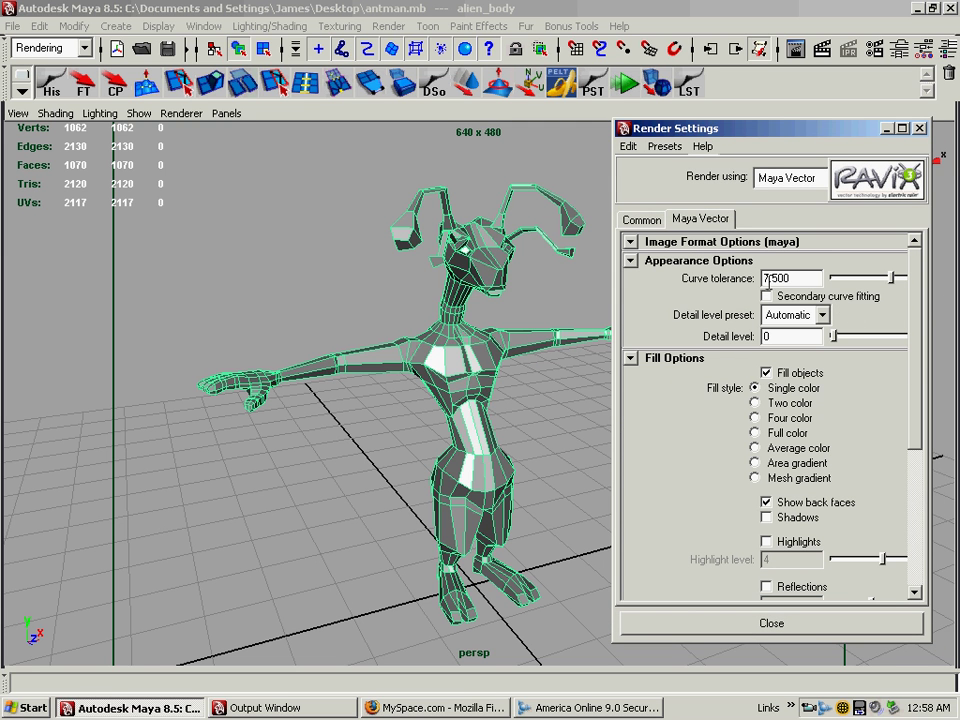
pyautogui.moveTo(917, 295); pyautogui.dragTo(916, 474)
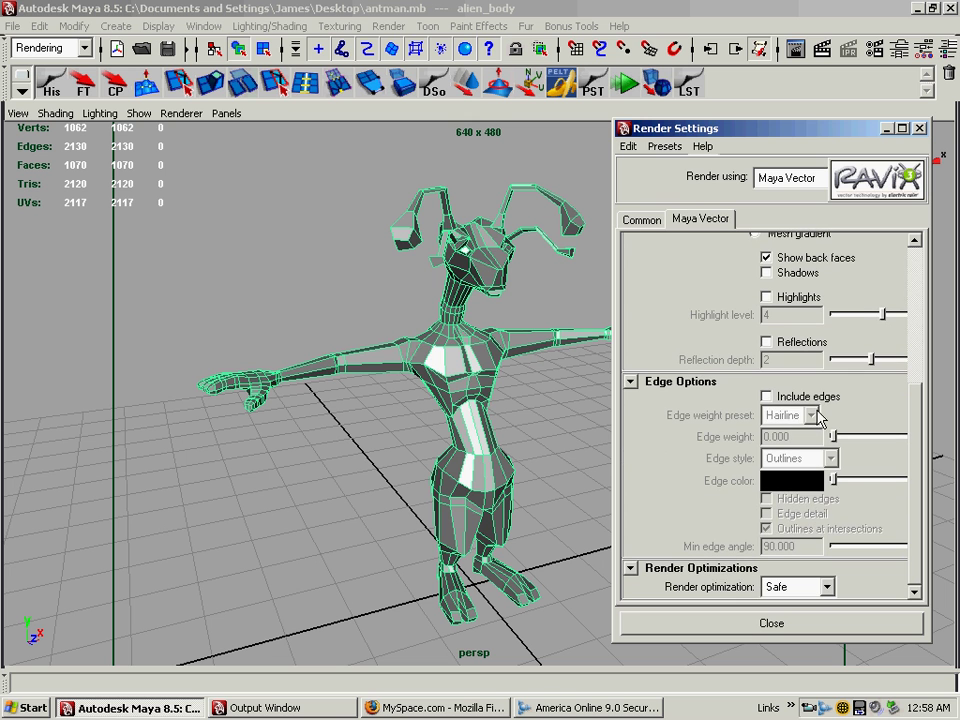
pyautogui.click(767, 397)
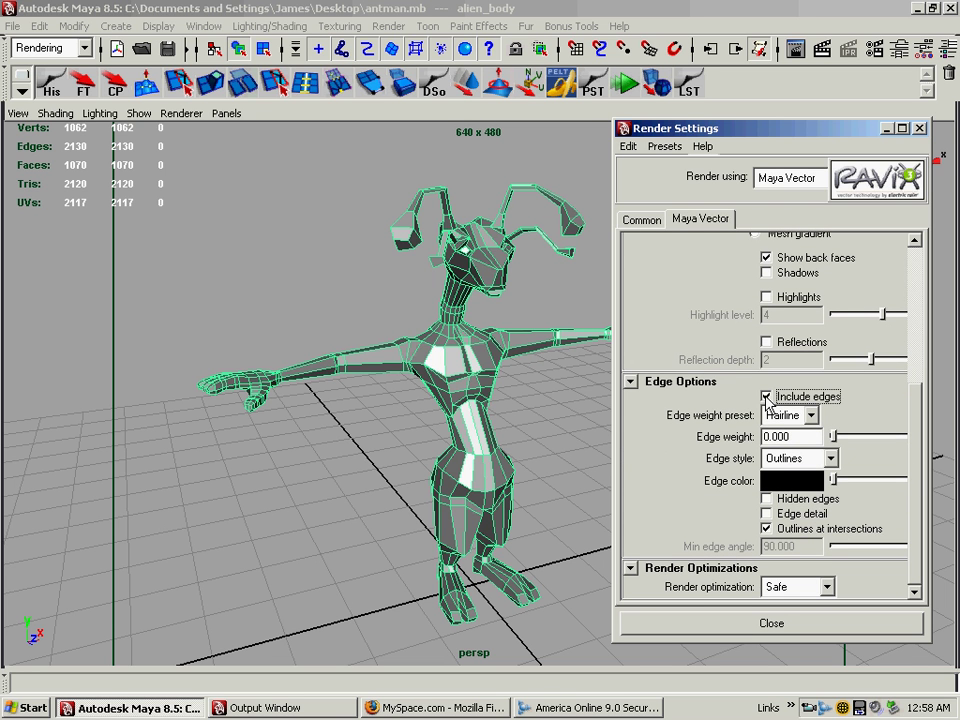
pyautogui.click(790, 481)
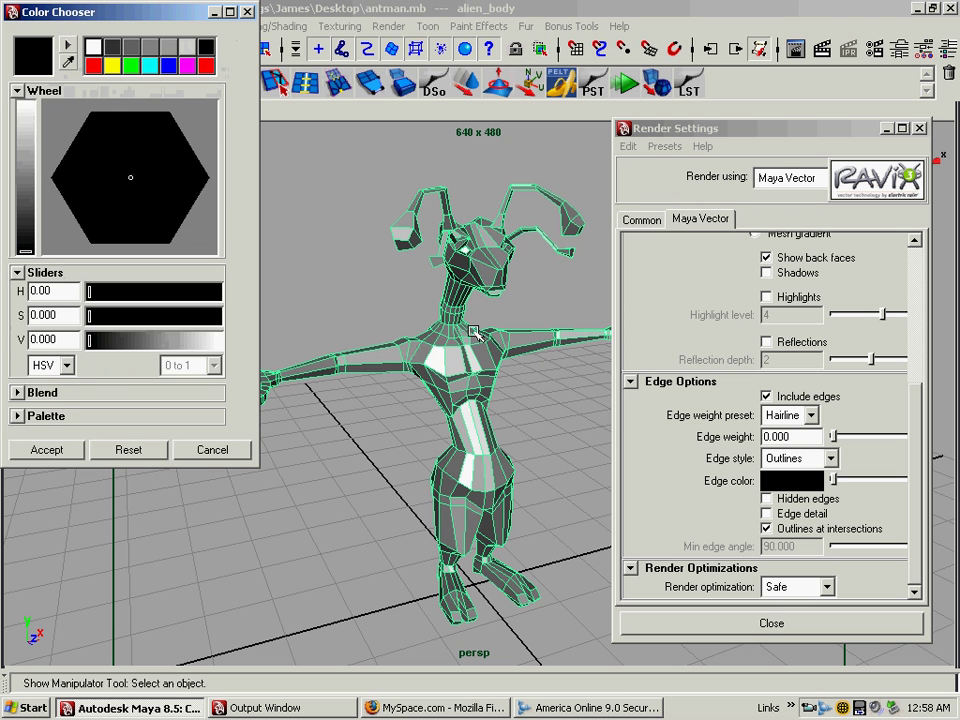
pyautogui.click(92, 48)
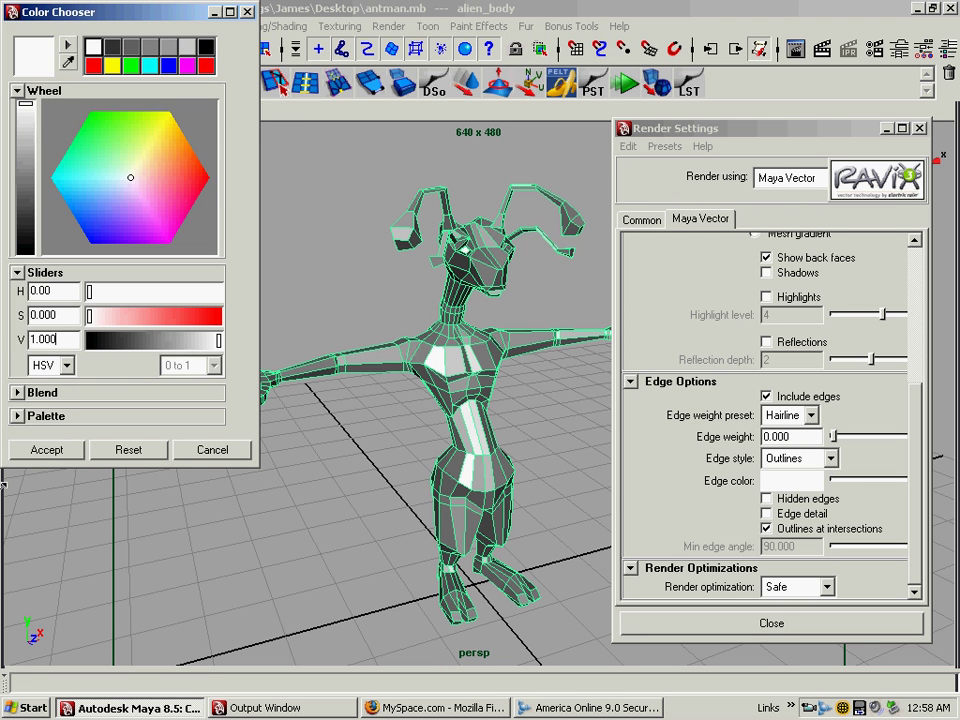
pyautogui.click(48, 450)
# Step: Keep the edge style at Outlines and the edge weight at Hairline
pyautogui.click(820, 460)
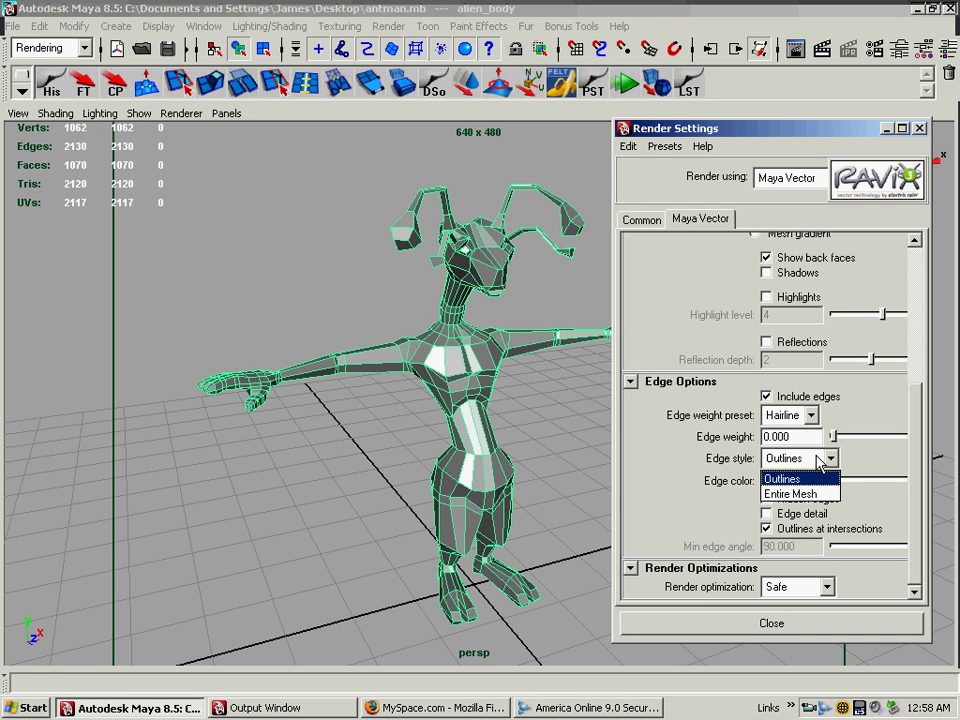
pyautogui.click(818, 478)
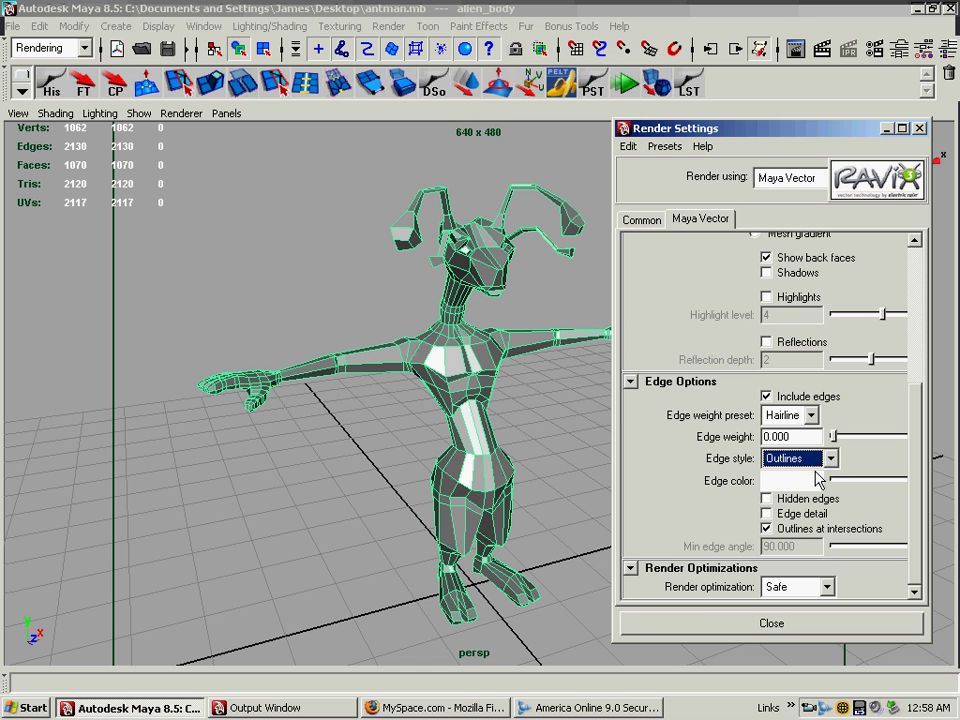
pyautogui.click(811, 415)
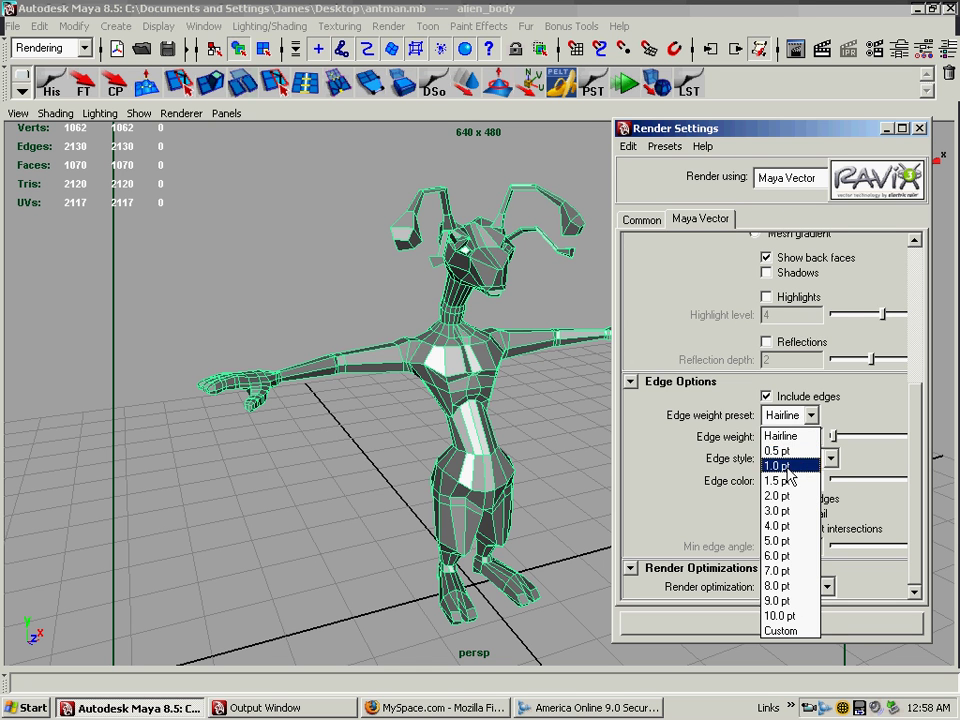
pyautogui.click(790, 436)
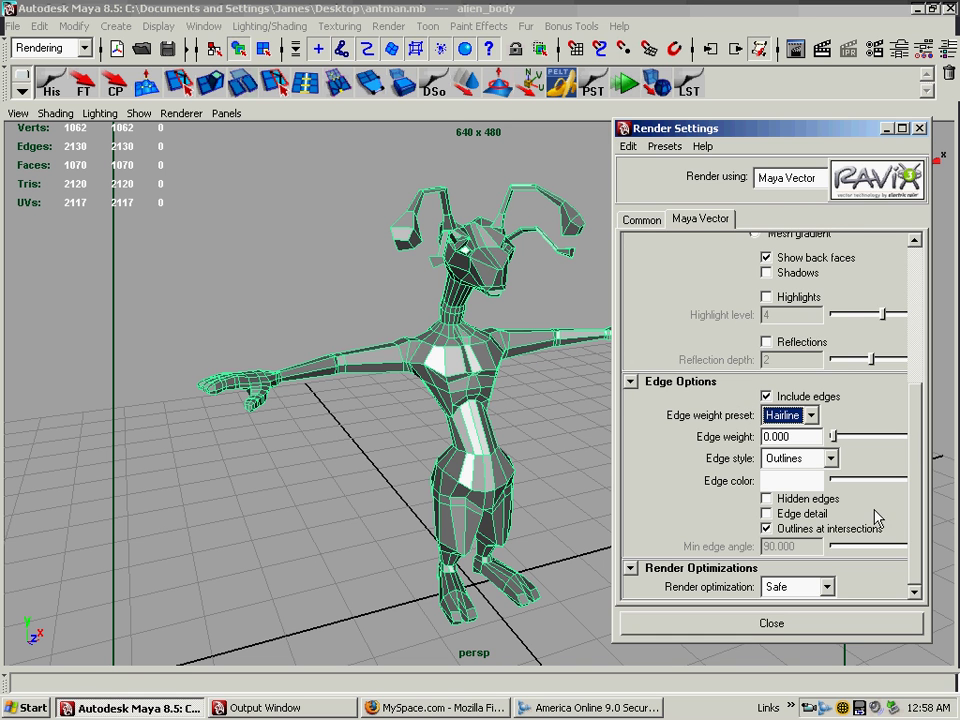
pyautogui.click(885, 128)
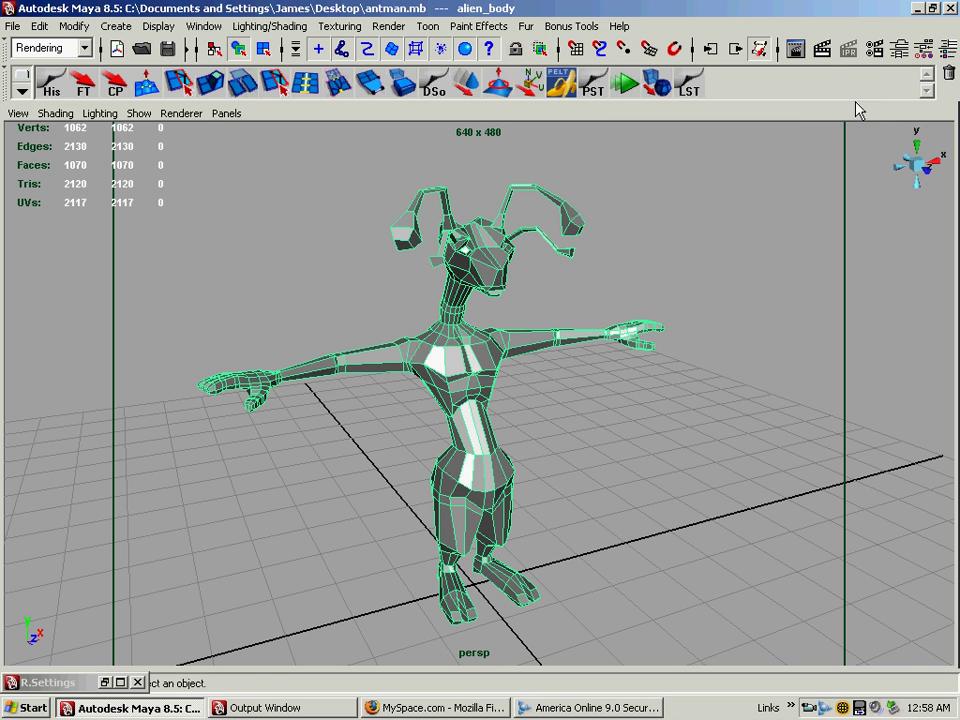
pyautogui.click(822, 50)
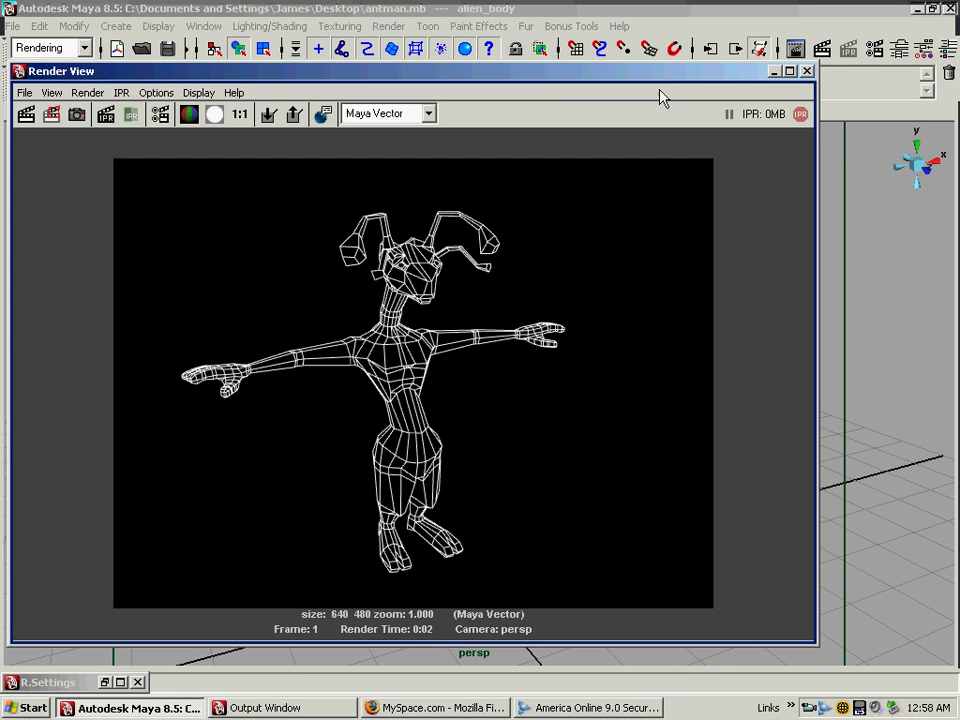
pyautogui.moveTo(602, 76); pyautogui.dragTo(684, 72)
pyautogui.scroll(2, 534, 392)
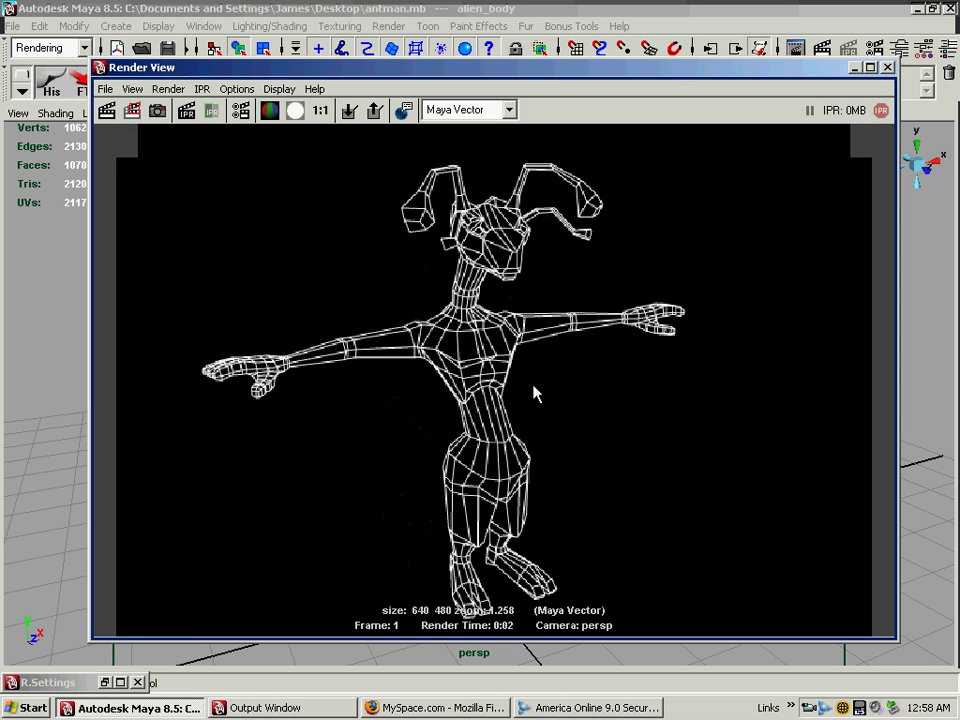
pyautogui.scroll(2, 520, 400)
pyautogui.scroll(-4, 525, 410)
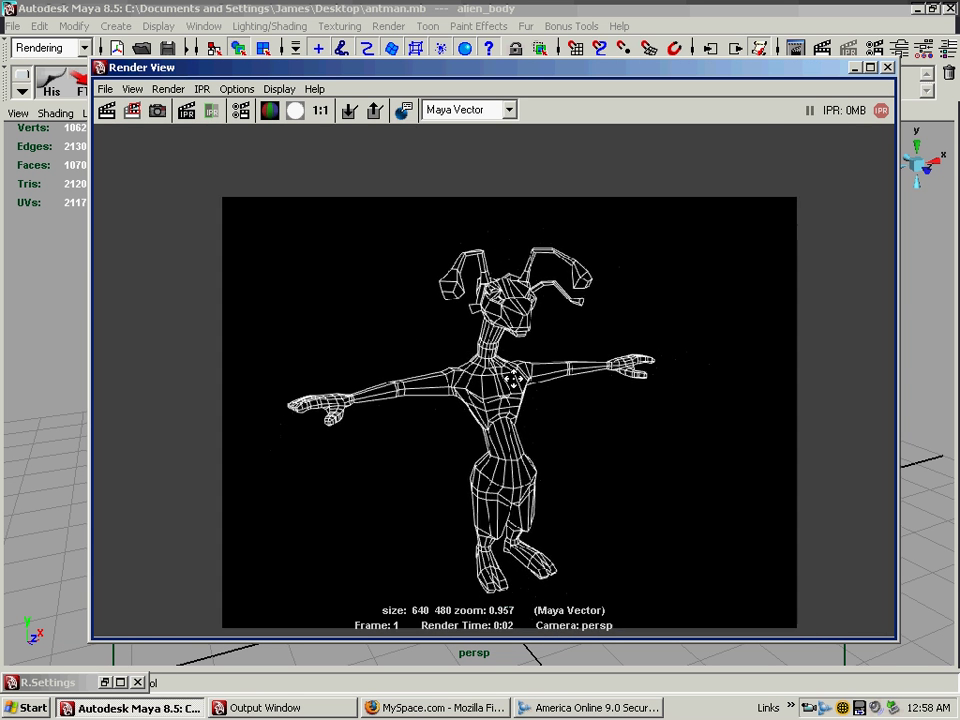
pyautogui.scroll(4, 510, 336)
pyautogui.scroll(-3, 566, 388)
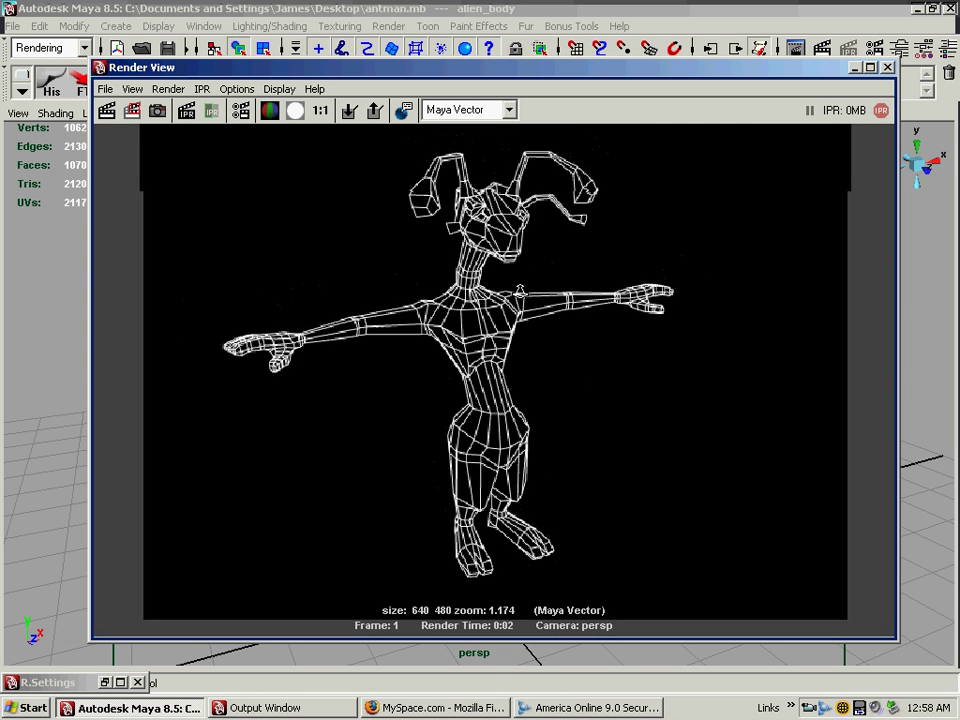
pyautogui.scroll(1, 588, 390)
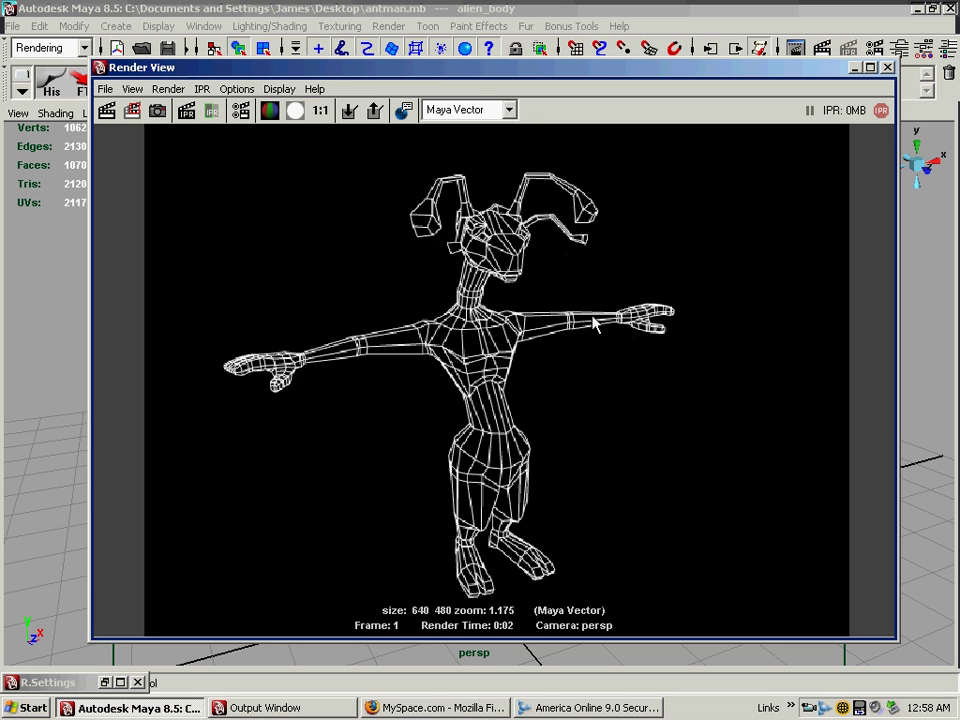
# Step: Test-render the ant with 2.0 pt edge weight, then with 10.0 pt edge weight
pyautogui.click(887, 67)
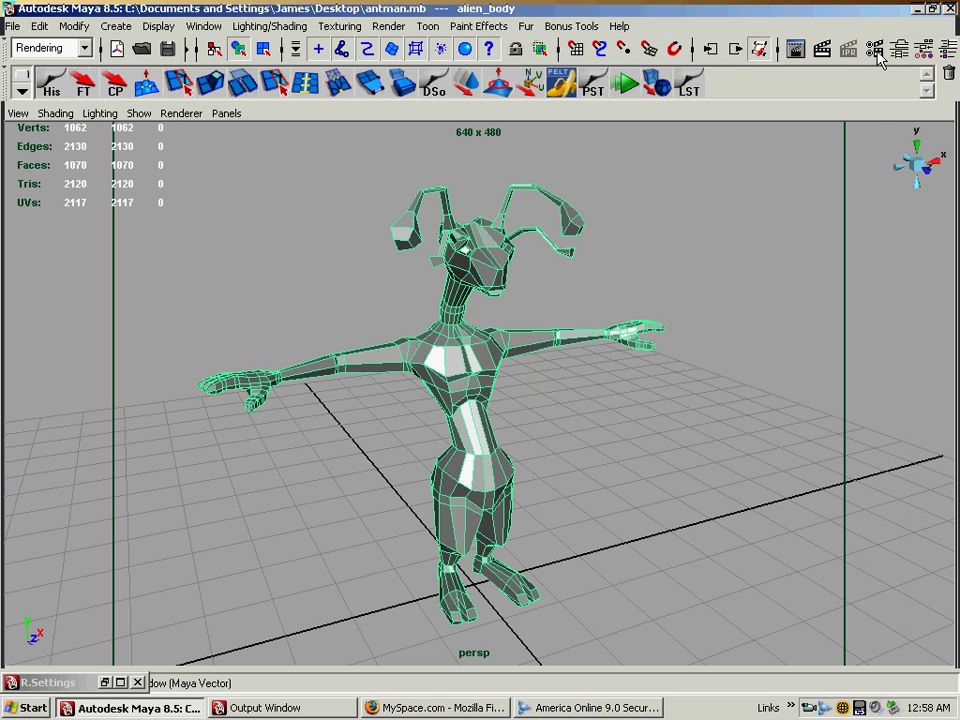
pyautogui.click(875, 48)
pyautogui.click(811, 414)
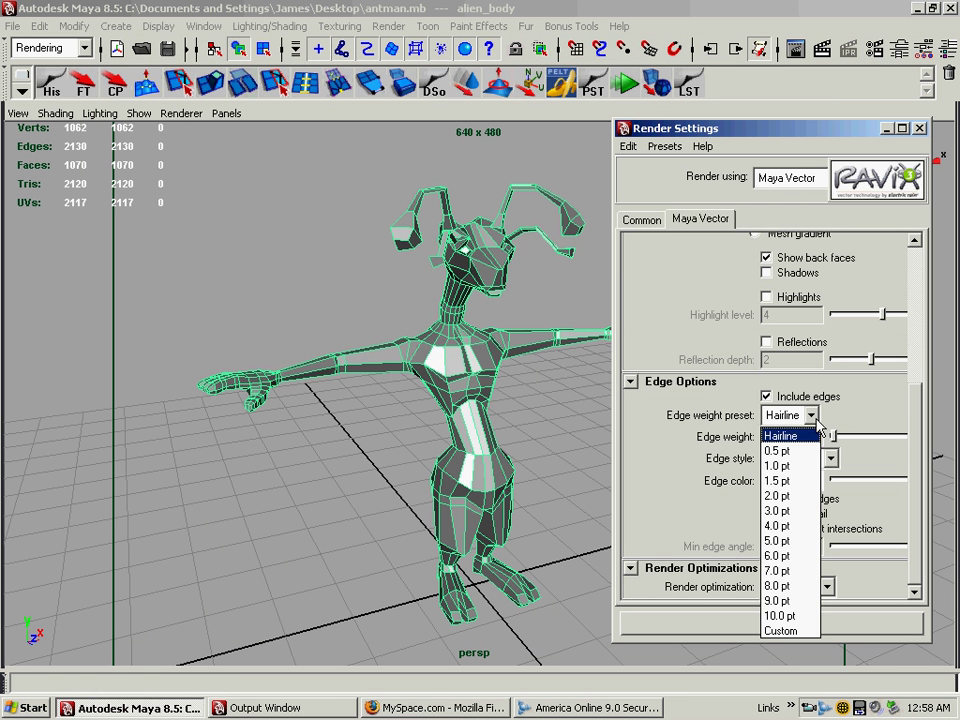
pyautogui.click(795, 496)
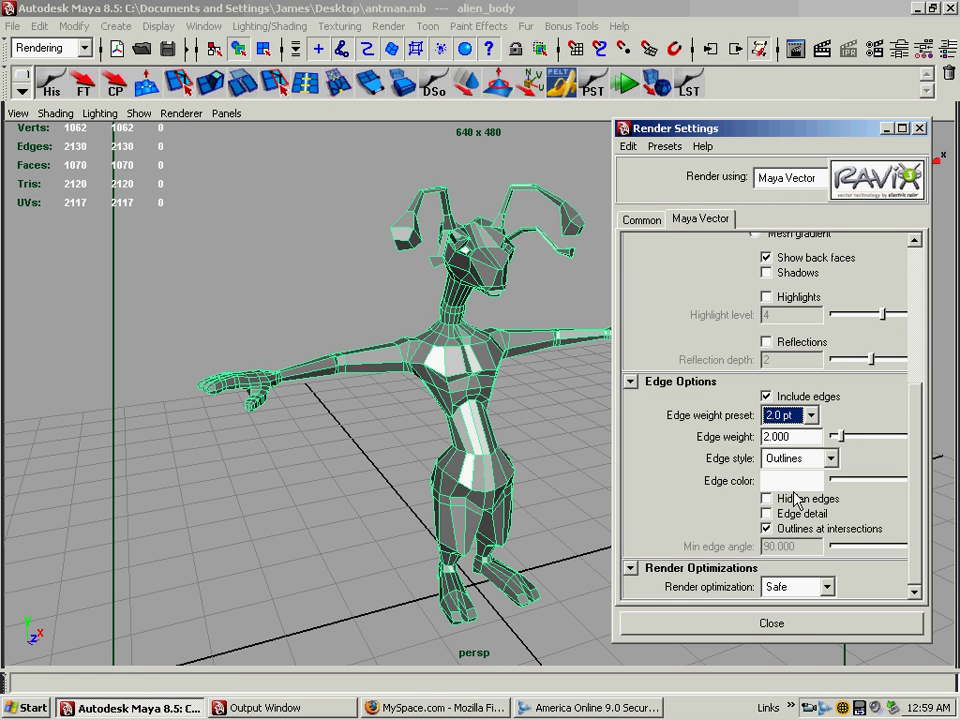
pyautogui.click(775, 624)
pyautogui.click(822, 52)
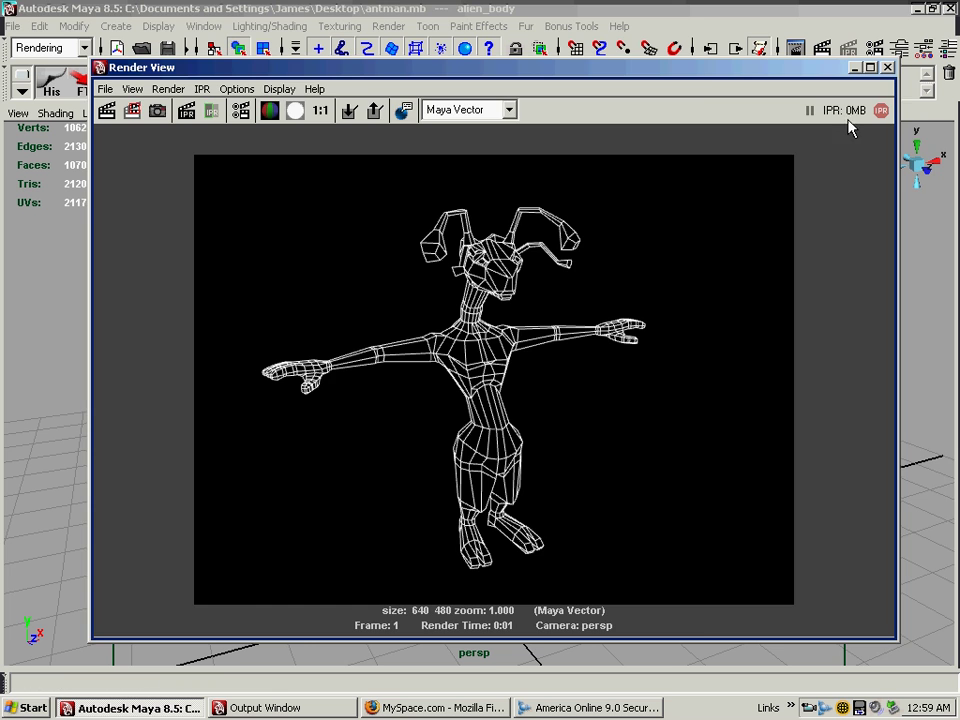
pyautogui.click(887, 67)
pyautogui.click(848, 48)
pyautogui.click(770, 415)
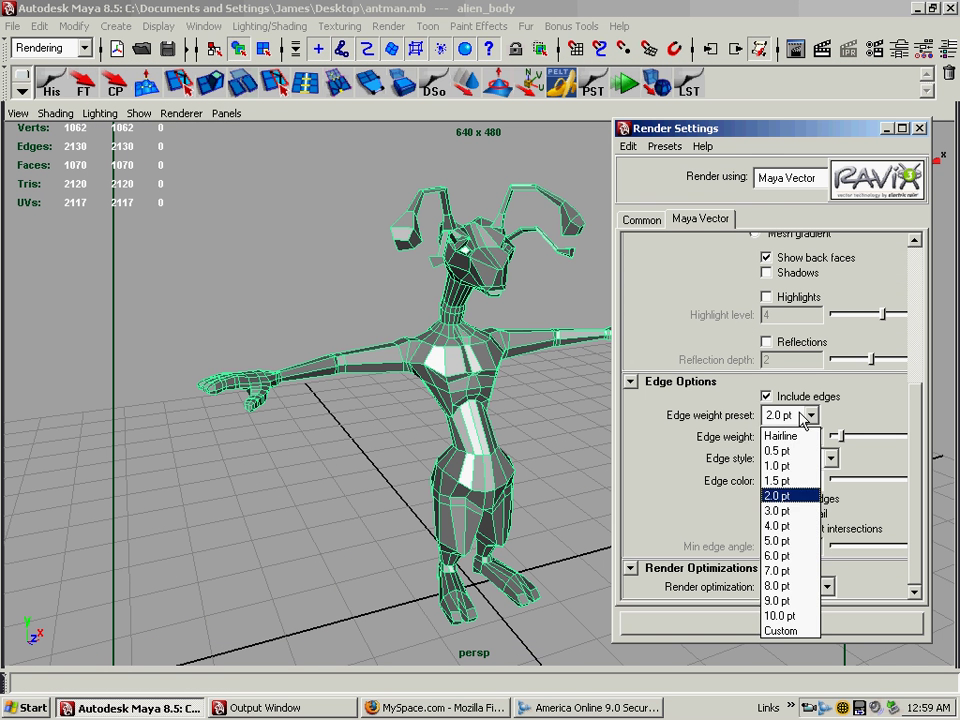
pyautogui.click(785, 609)
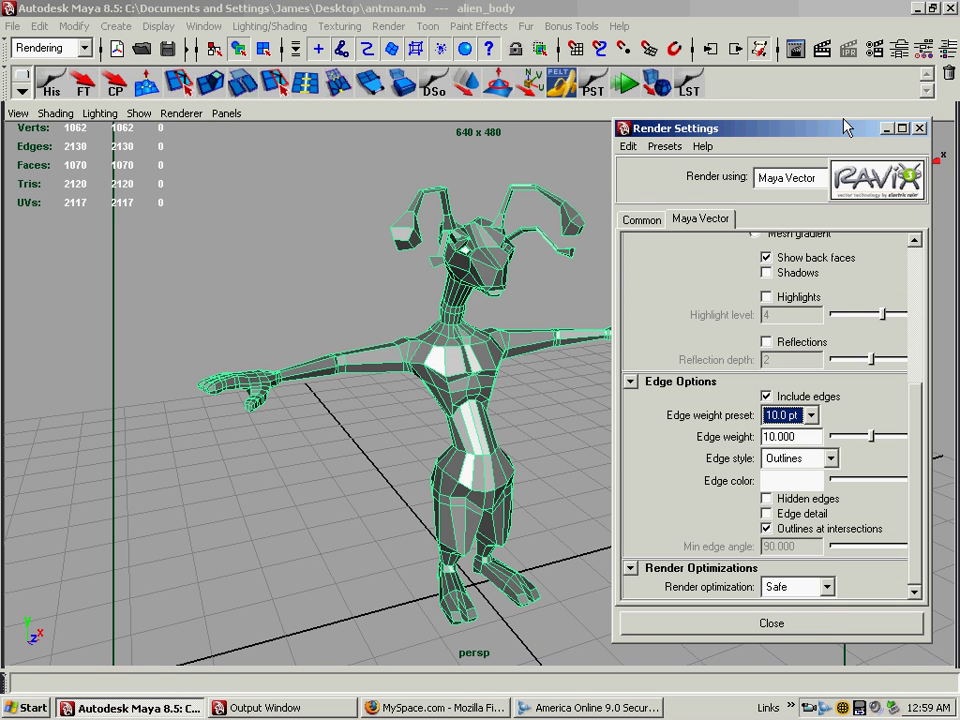
pyautogui.click(822, 50)
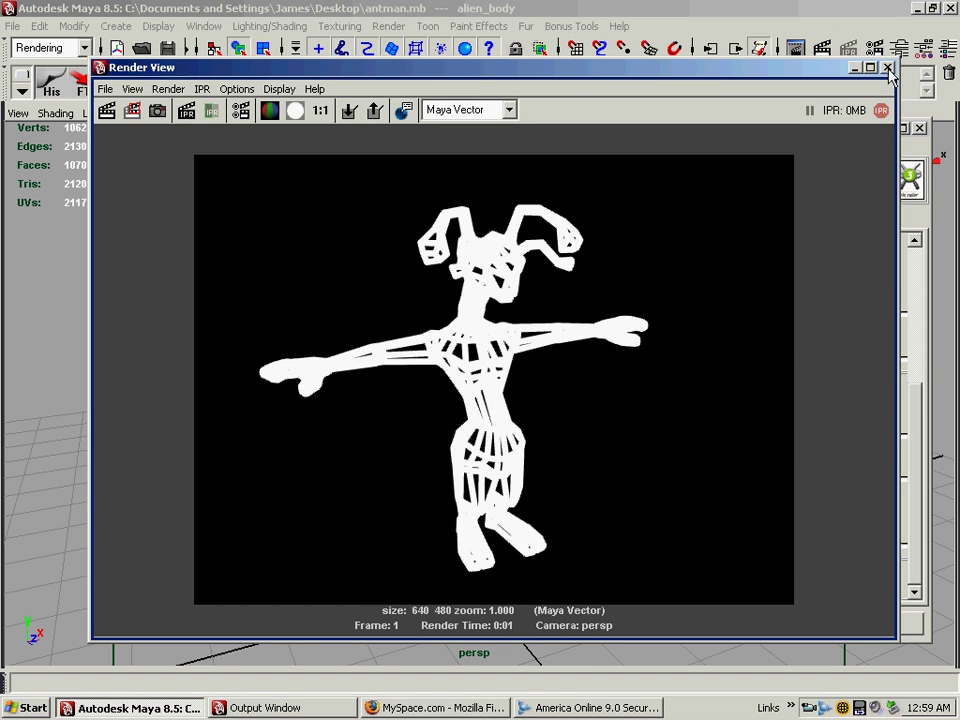
# Step: Render with 6.0 pt edges, then set the weight back to Hairline and render again
pyautogui.click(887, 68)
pyautogui.click(810, 415)
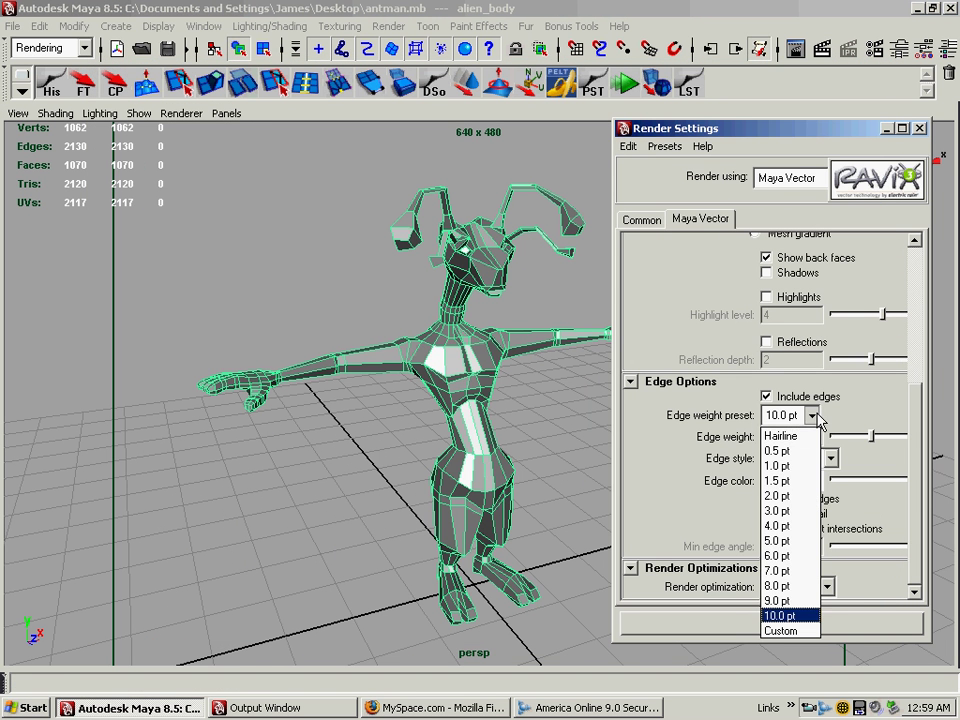
pyautogui.click(784, 585)
pyautogui.click(822, 50)
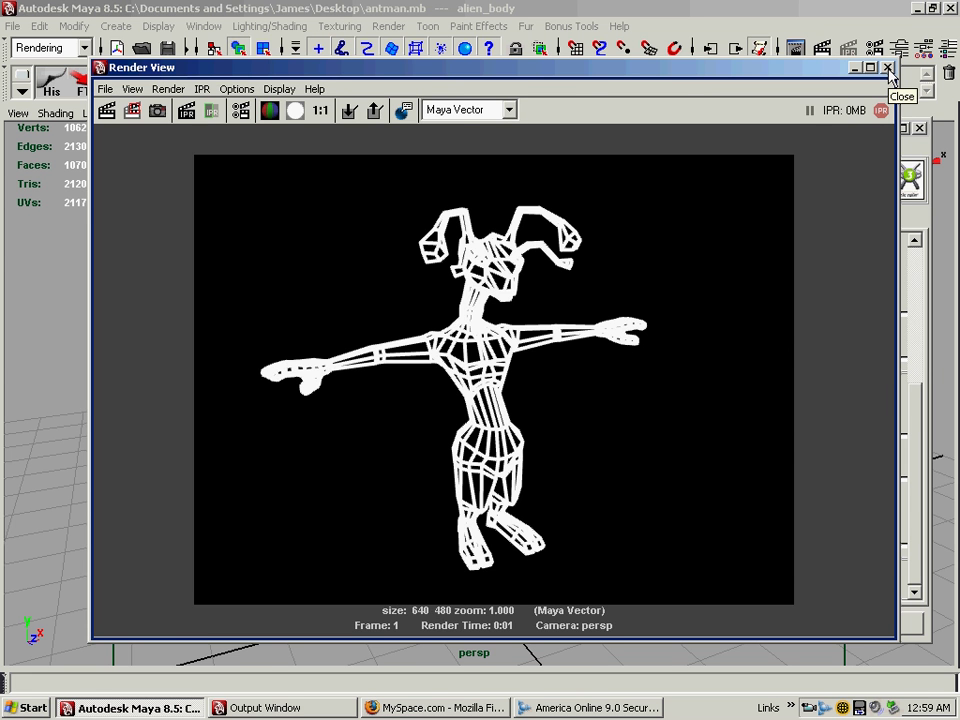
pyautogui.click(888, 68)
pyautogui.click(811, 415)
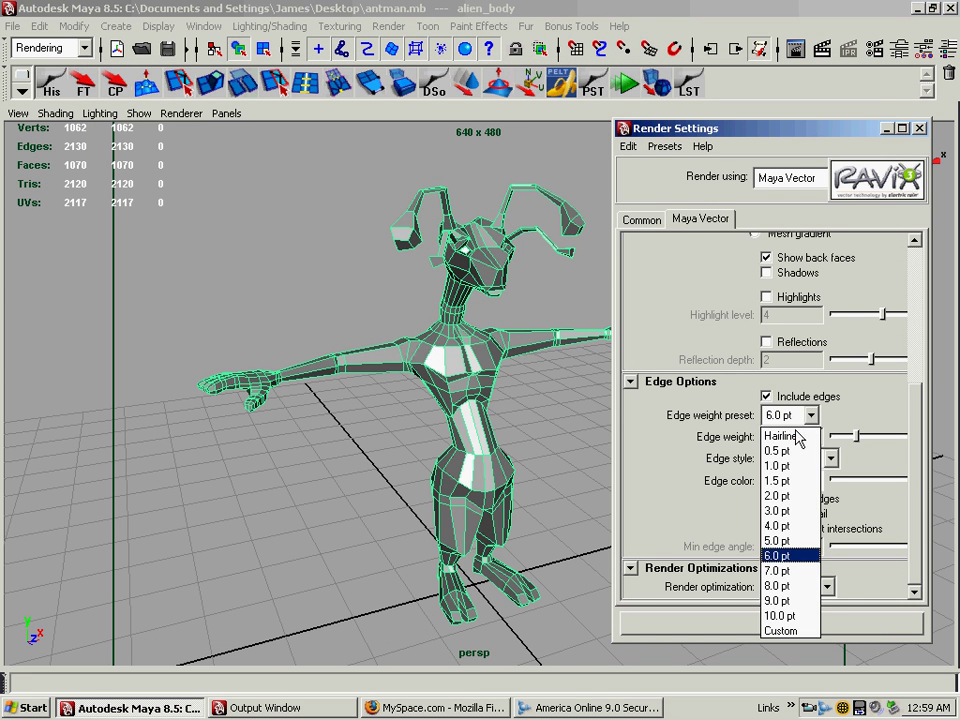
pyautogui.click(800, 436)
pyautogui.click(823, 50)
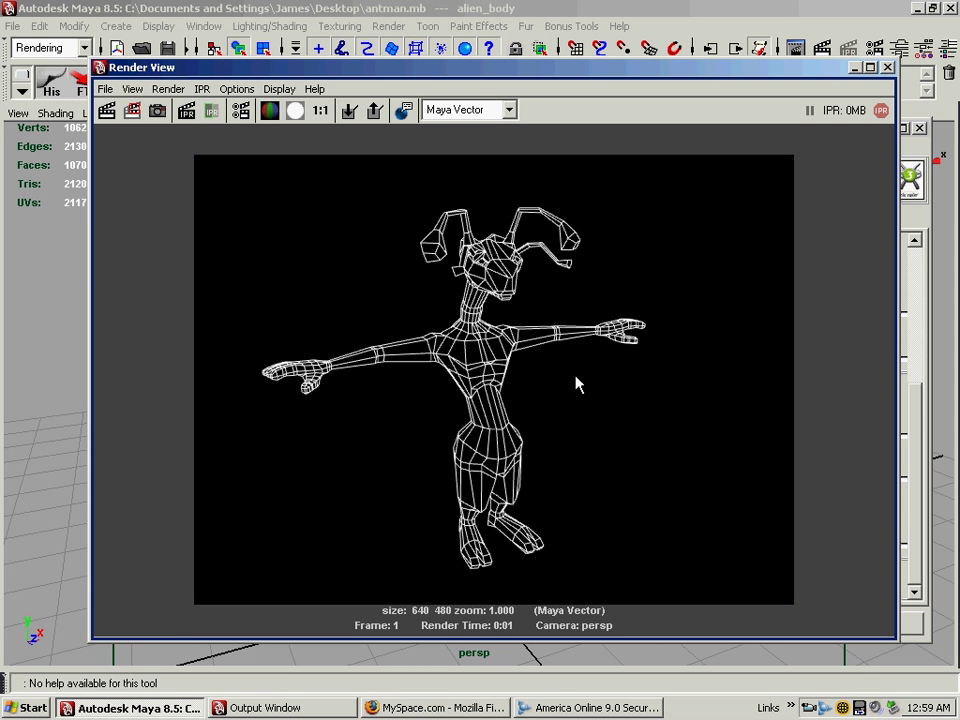
# Step: Start saving the rendered image to the Desktop with JPEG as the file type
pyautogui.click(105, 89)
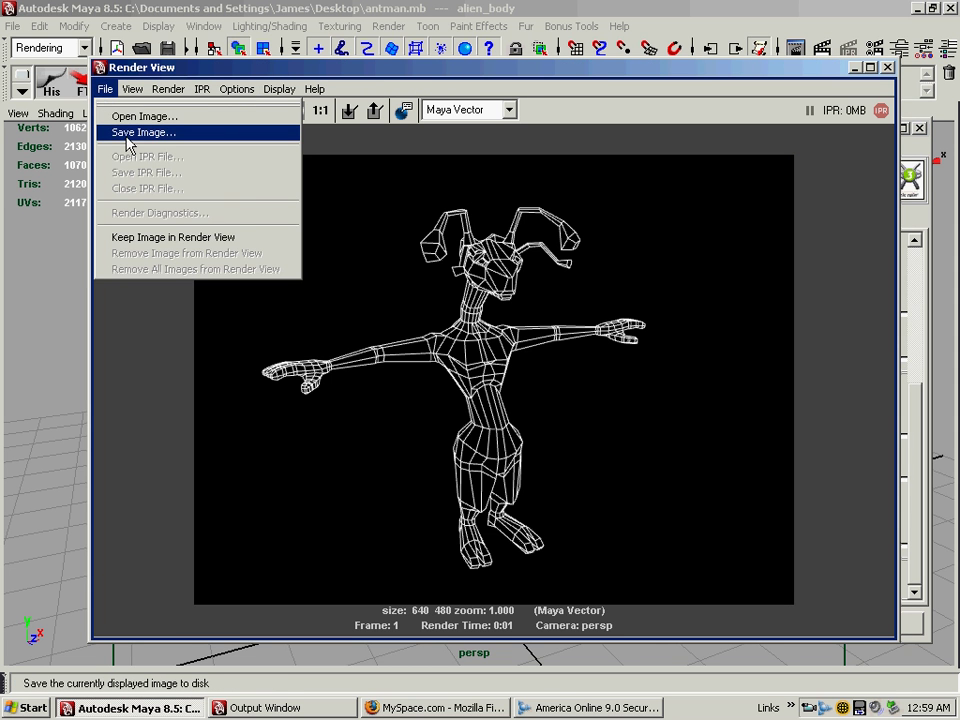
pyautogui.click(130, 133)
pyautogui.click(392, 207)
pyautogui.click(392, 207)
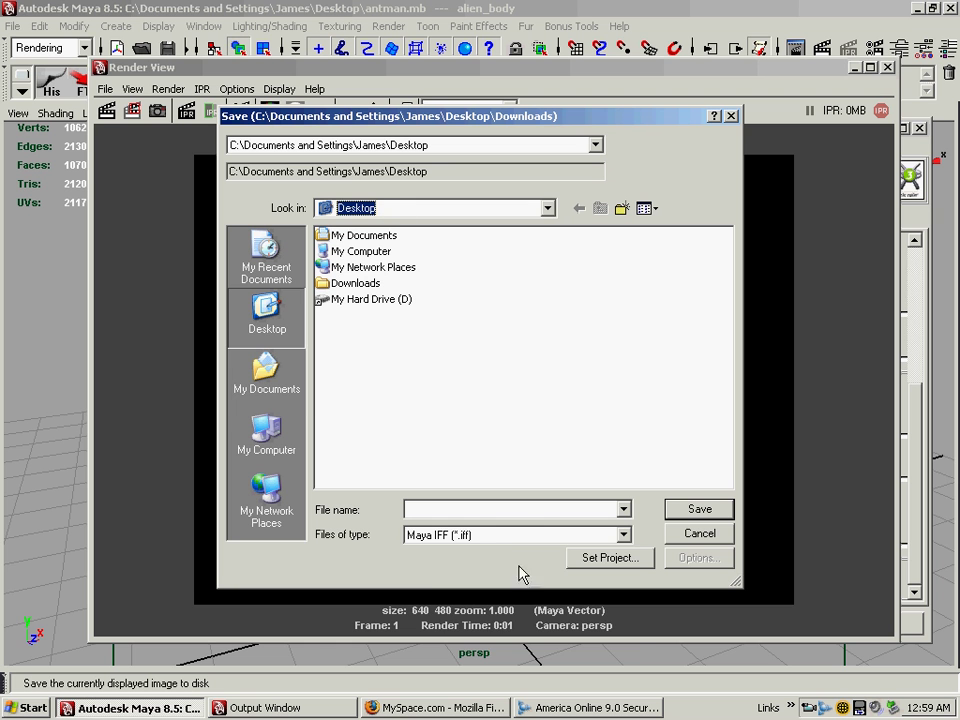
pyautogui.click(510, 535)
pyautogui.click(450, 625)
# Step: Enter the file name 'casdad', cancel the save, and close Render View and Render Settings
pyautogui.click(437, 510)
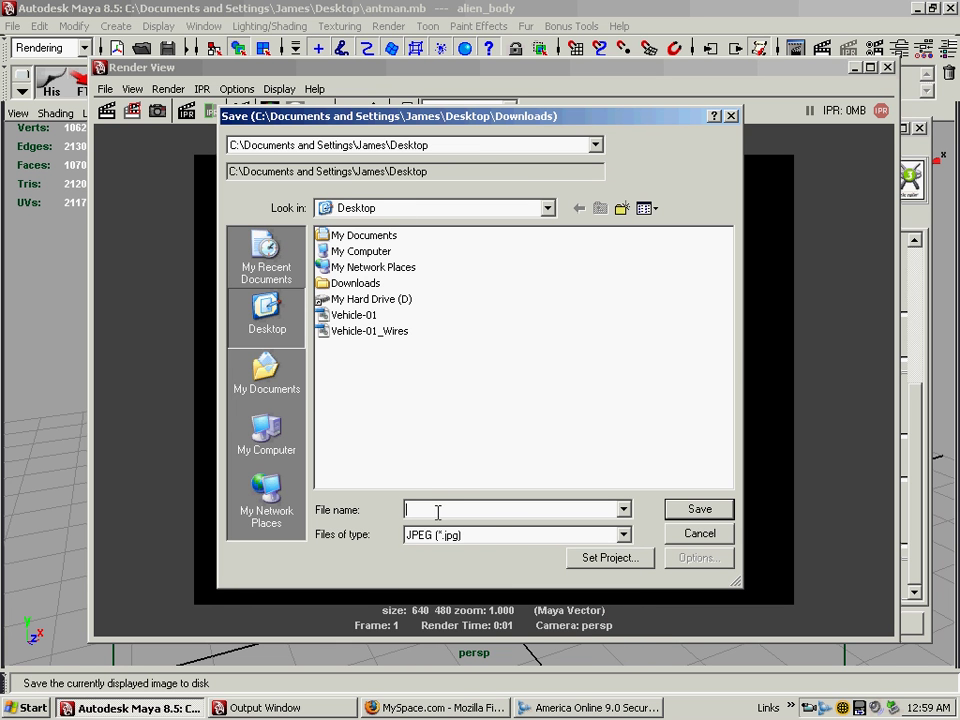
pyautogui.write('casdad')
pyautogui.moveTo(445, 510); pyautogui.dragTo(366, 510)
pyautogui.click(712, 538)
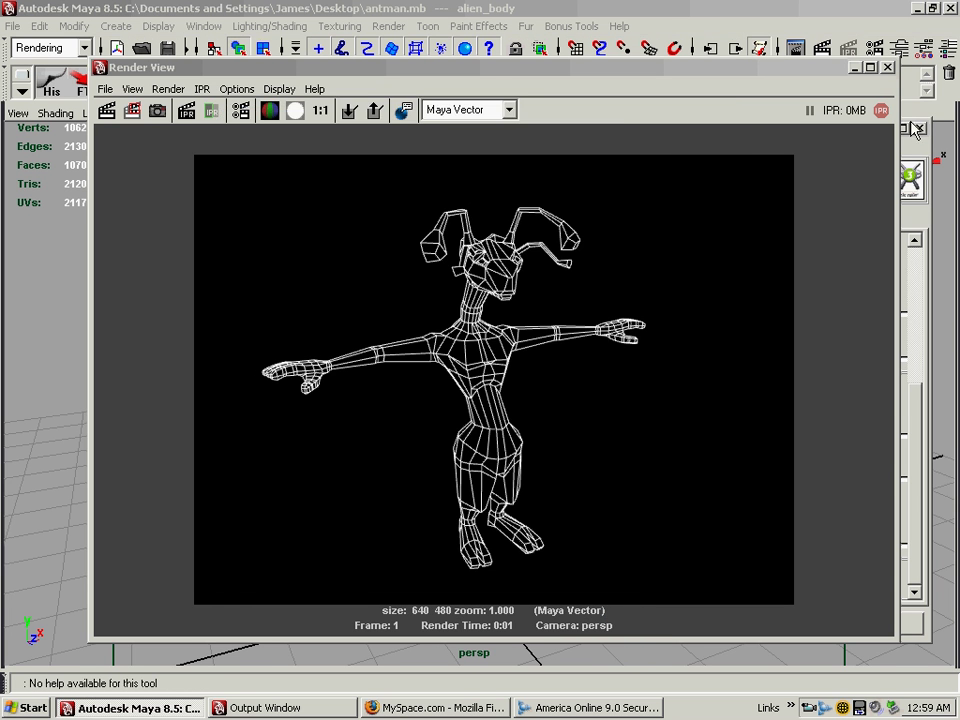
pyautogui.click(910, 124)
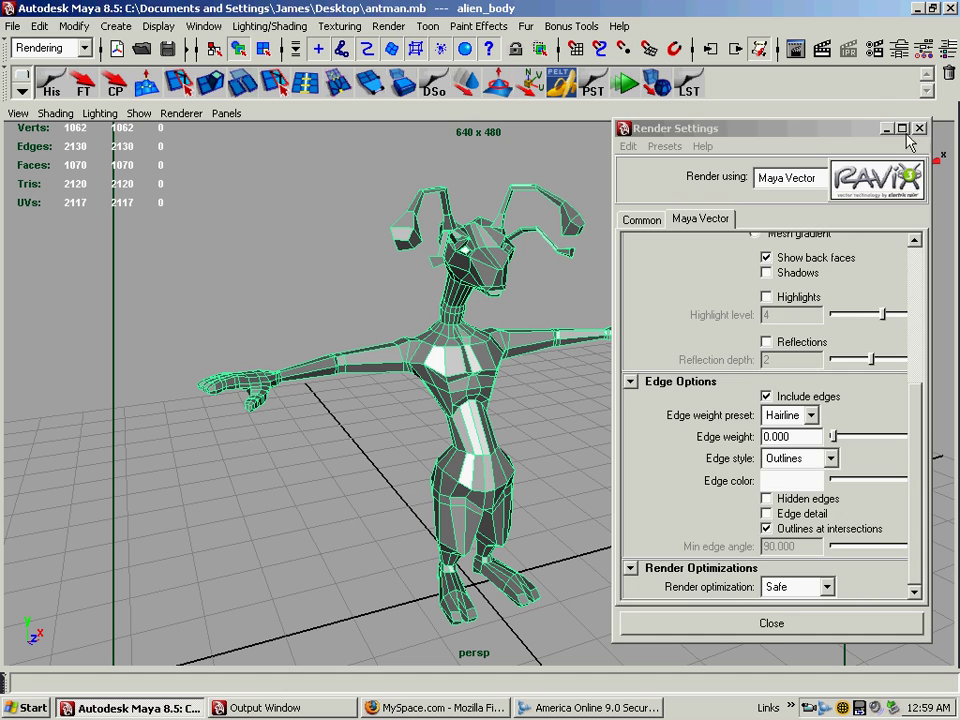
pyautogui.click(918, 128)
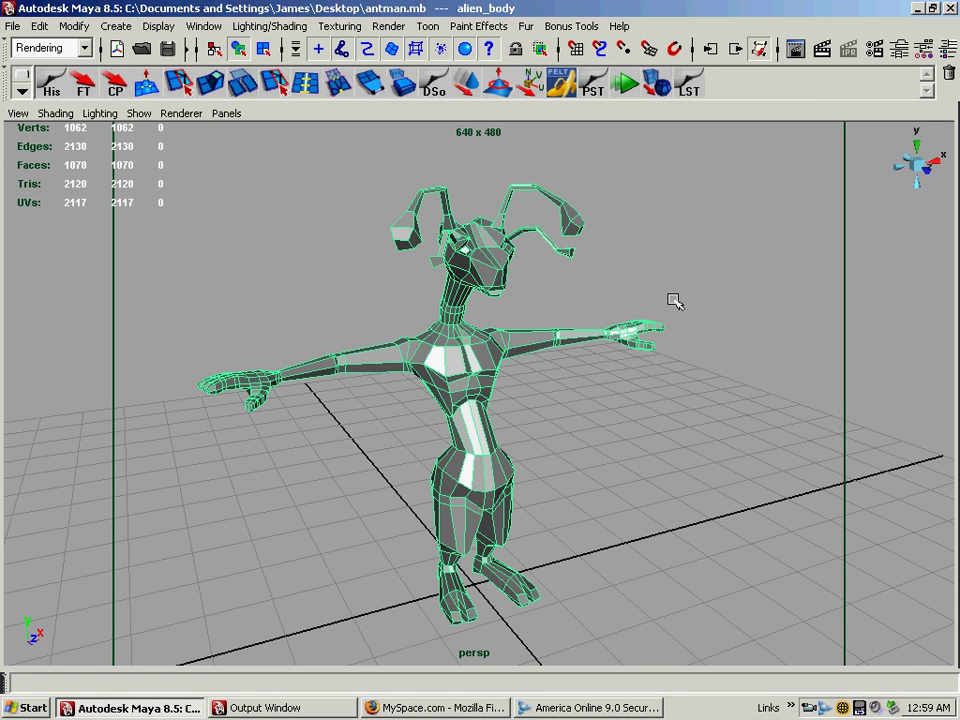